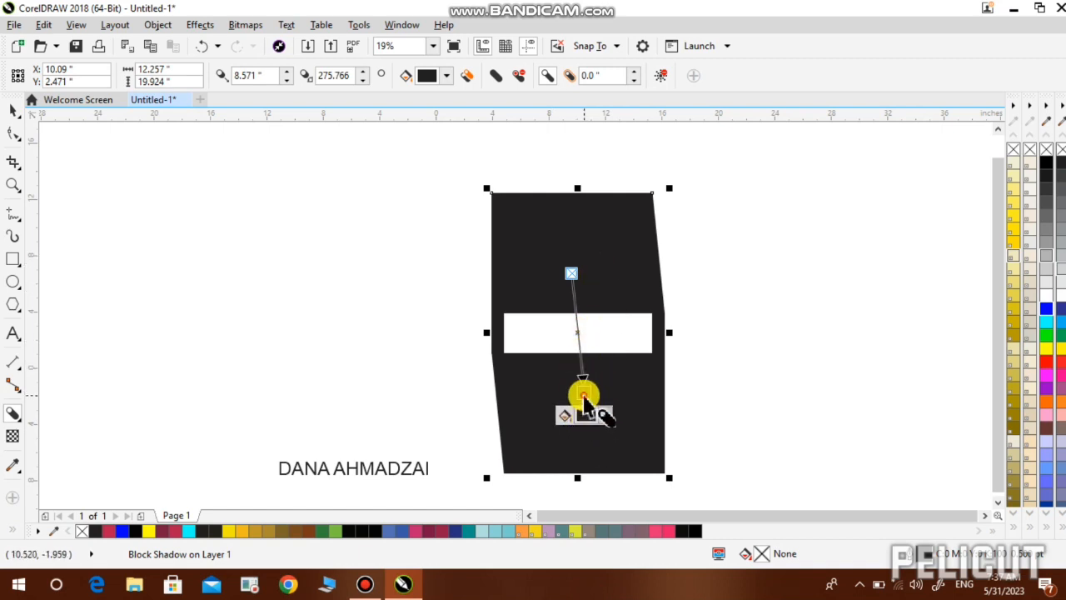
- Fill the square with blue and swing its block shadow toward the left side at a direction of about 173 degrees
left_click_drag(584, 403, 580, 374)
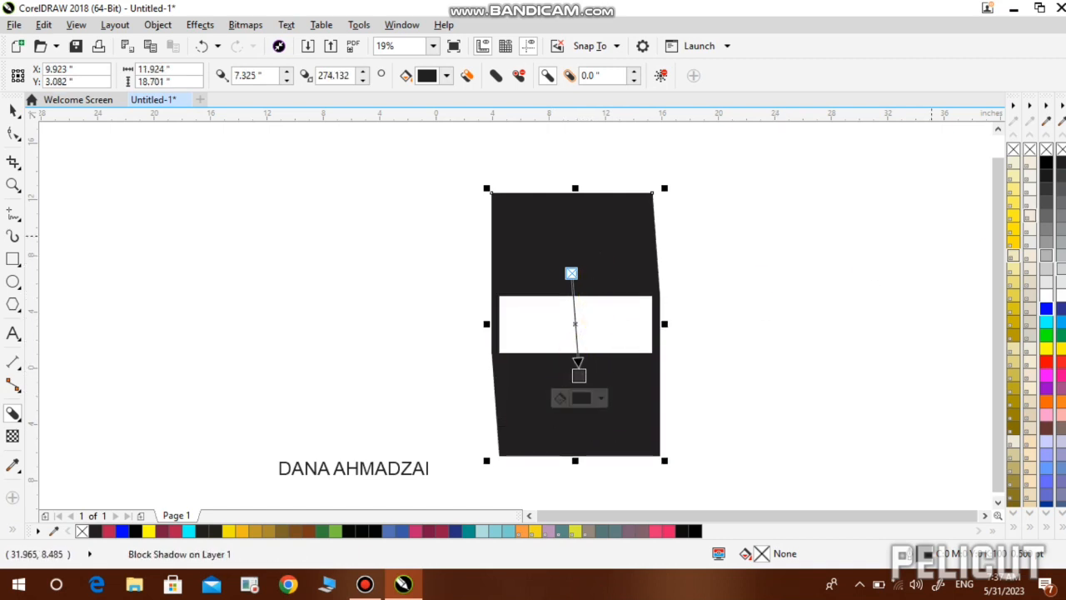
left_click(1048, 310)
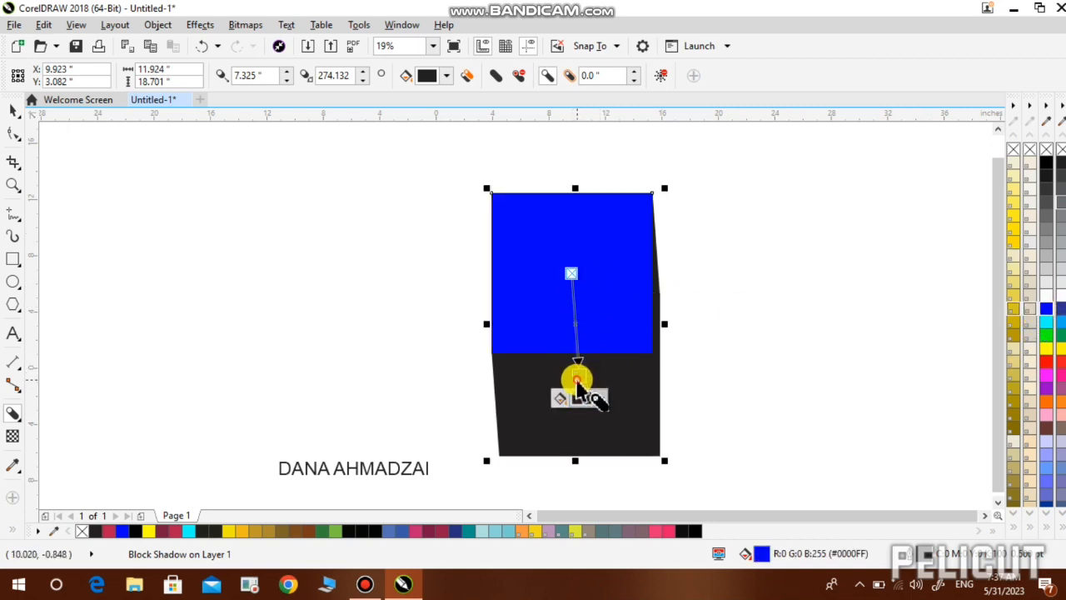
left_click_drag(577, 376, 505, 236)
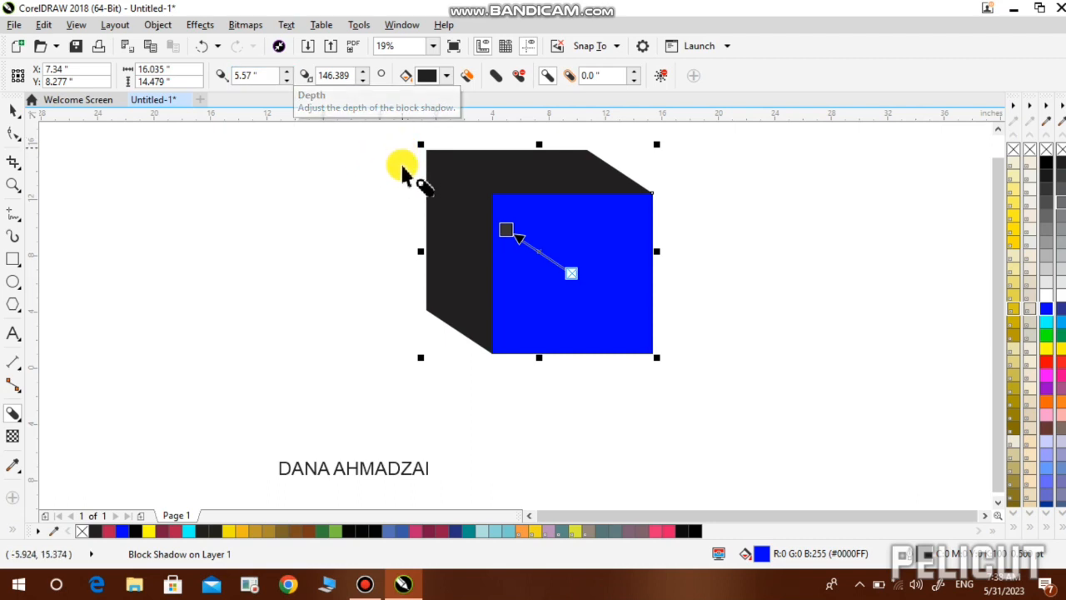
left_click_drag(505, 230, 513, 266)
- Raise the block shadow's depth in small increments
left_click(286, 72)
left_click(286, 72)
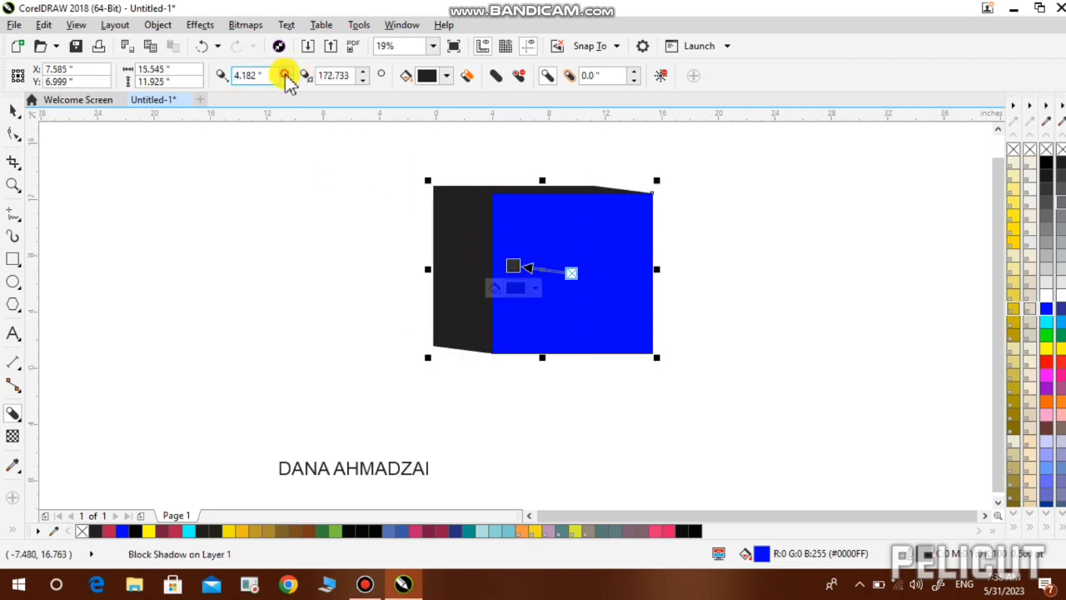
left_click(286, 72)
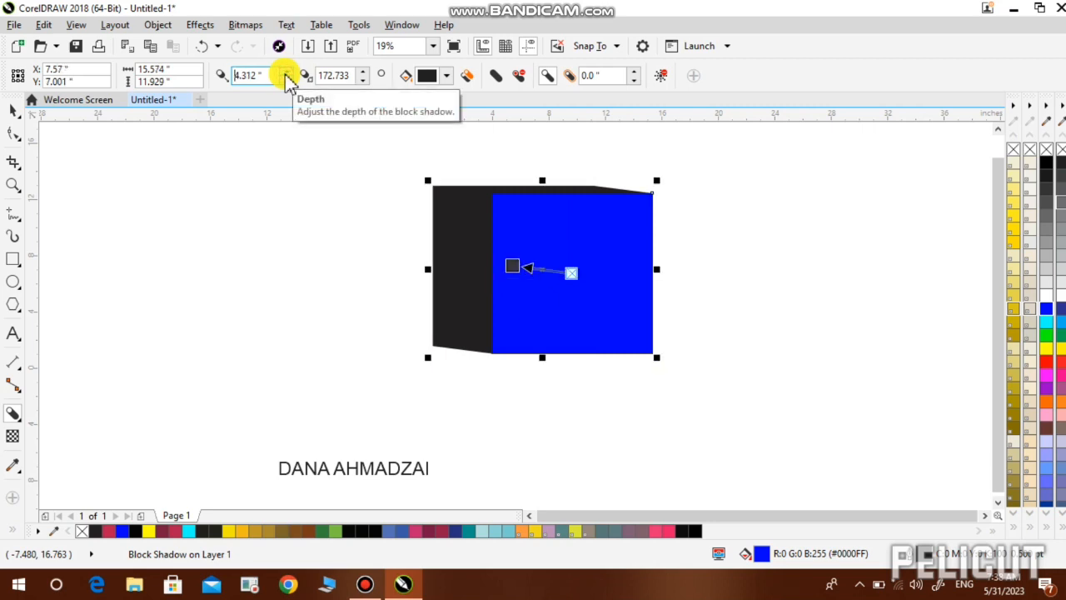
left_click(286, 72)
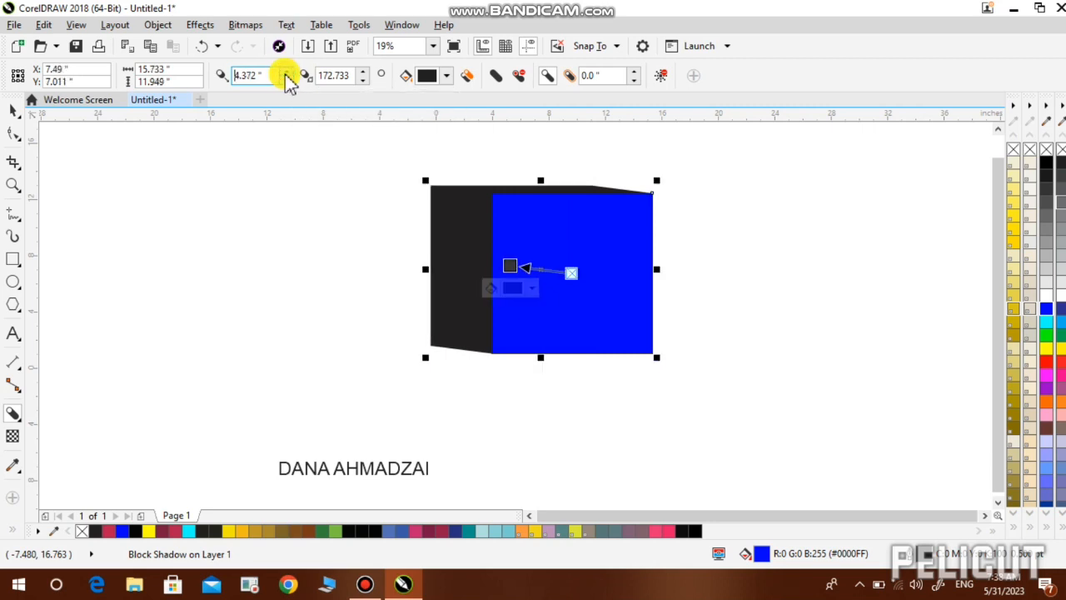
left_click(286, 72)
left_click(286, 72)
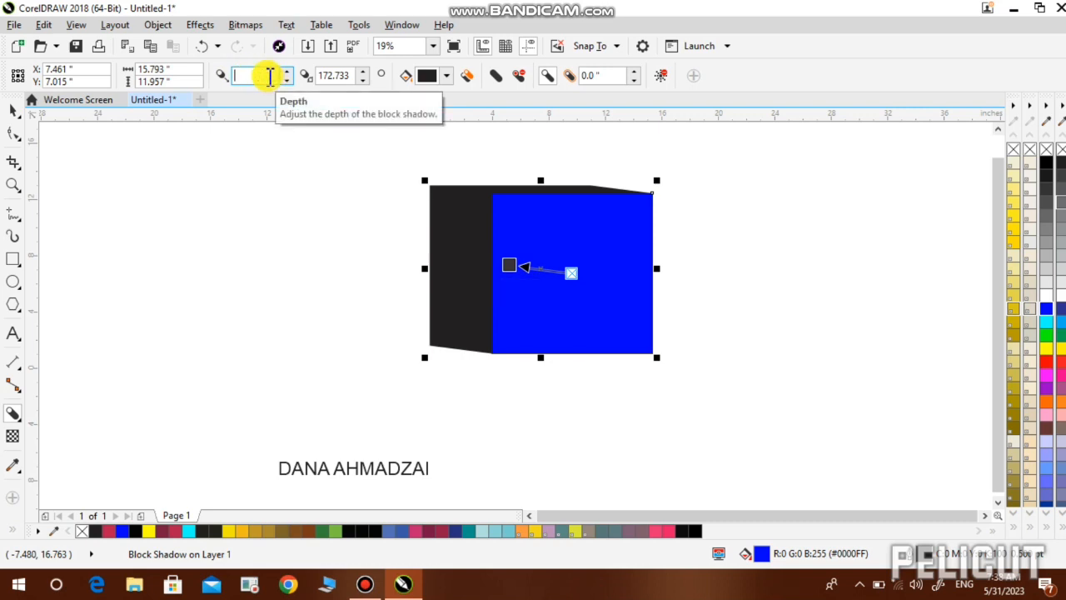
- Set the block shadow's depth to 9 inches
key("Return")
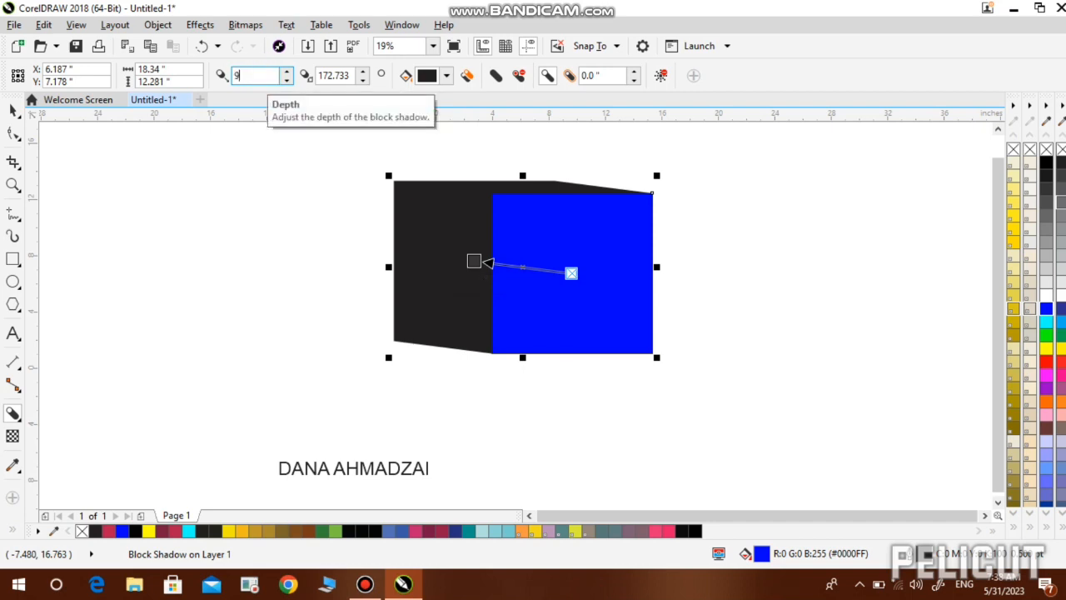
type("9")
key("Return")
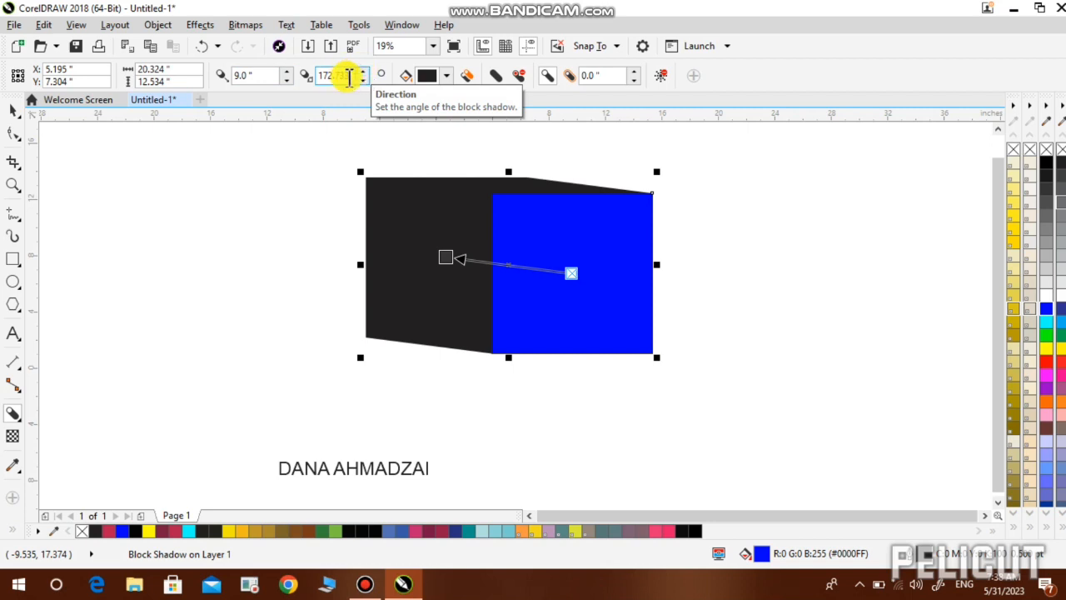
- Set the block shadow's direction to 45 degrees and finally to 90 degrees so it extends straight above the square
left_click(352, 77)
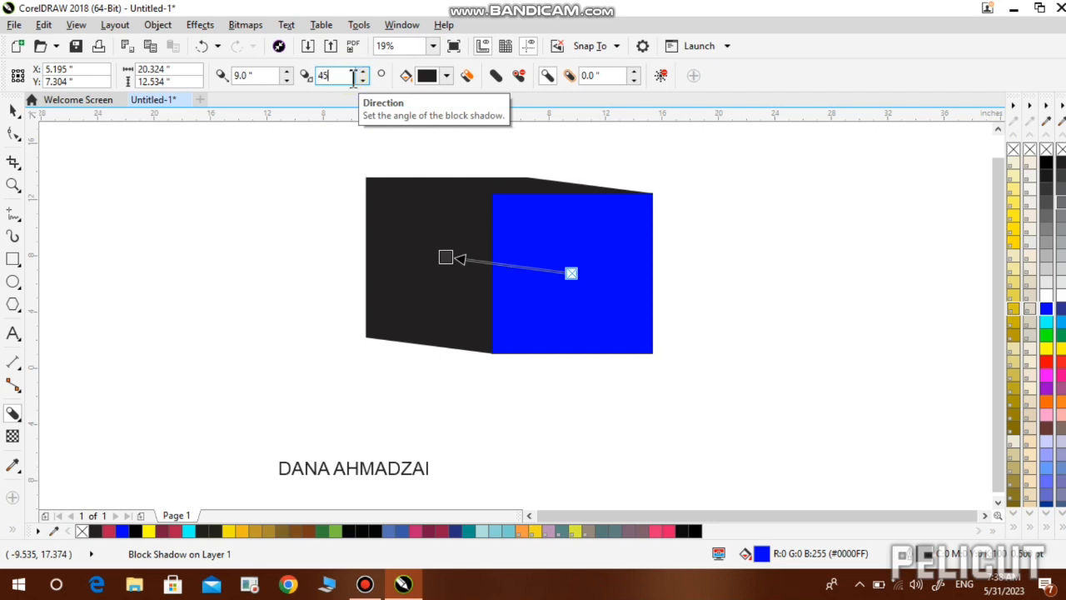
key("Return")
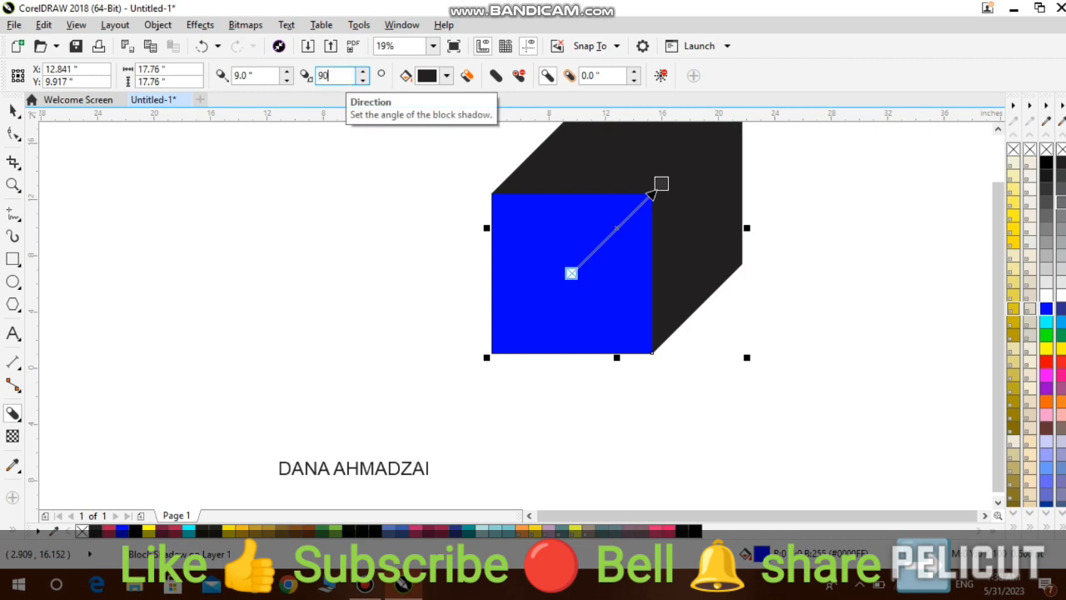
key("Return")
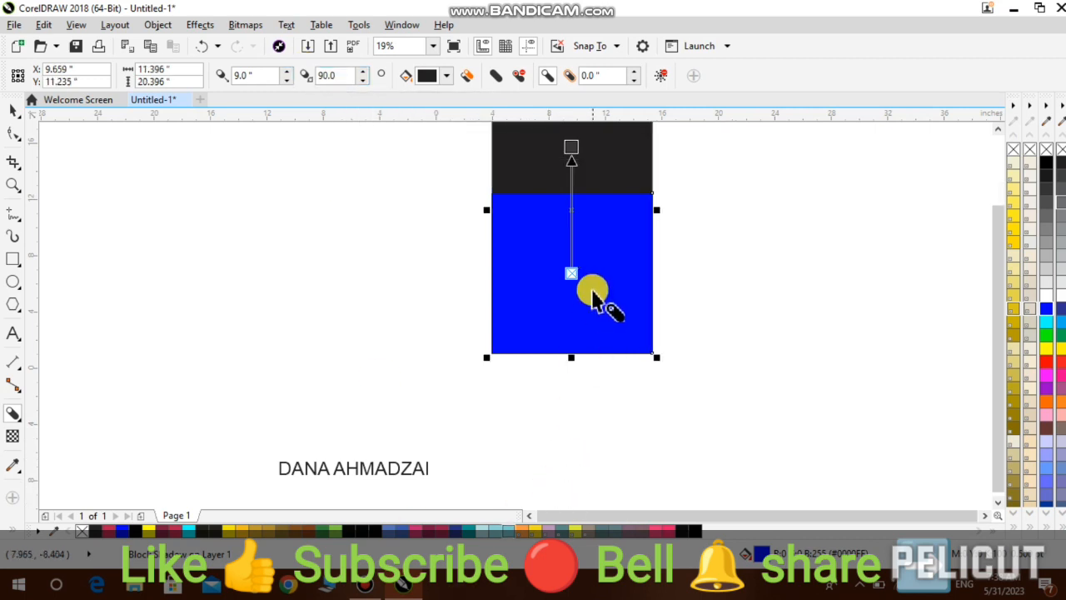
scroll(590, 288, "down", 2)
scroll(613, 170, "up", 2)
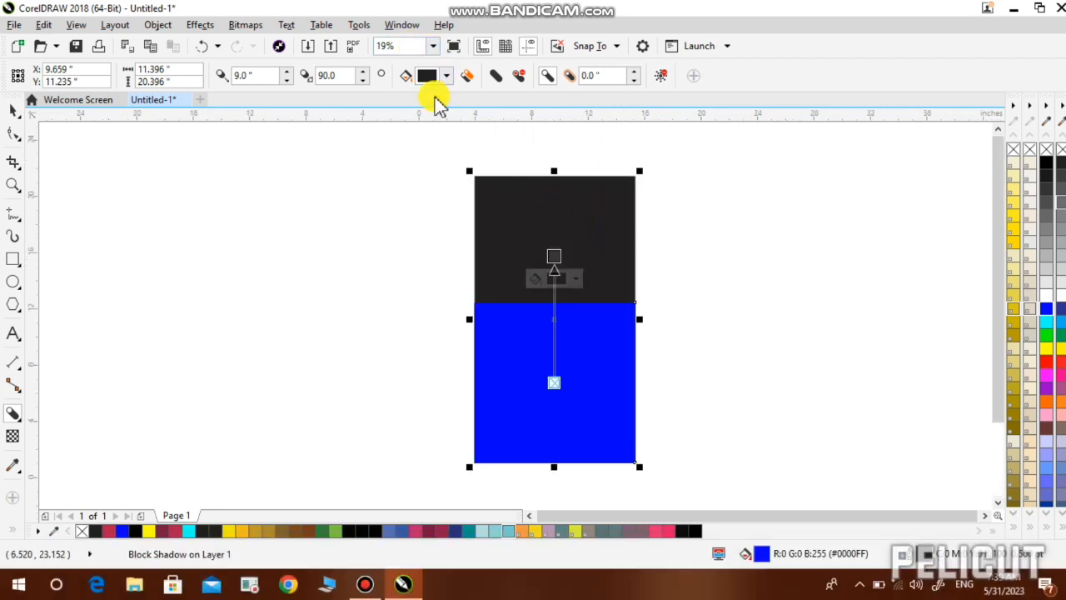
- Try blue, purple and green as the block shadow's color, ending on black with CMYK 75, 67, 67, 89
left_click(442, 75)
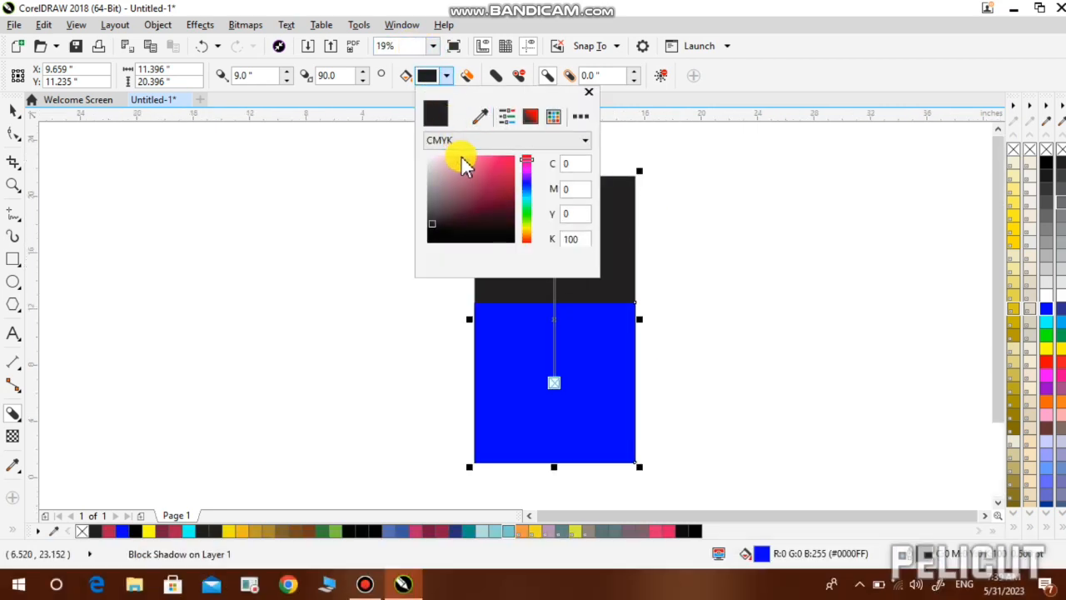
mouse_move(489, 184)
left_mouse_down()
mouse_move(502, 188)
mouse_move(507, 167)
mouse_move(498, 167)
mouse_move(527, 185)
mouse_move(531, 215)
left_mouse_up()
left_click(523, 178)
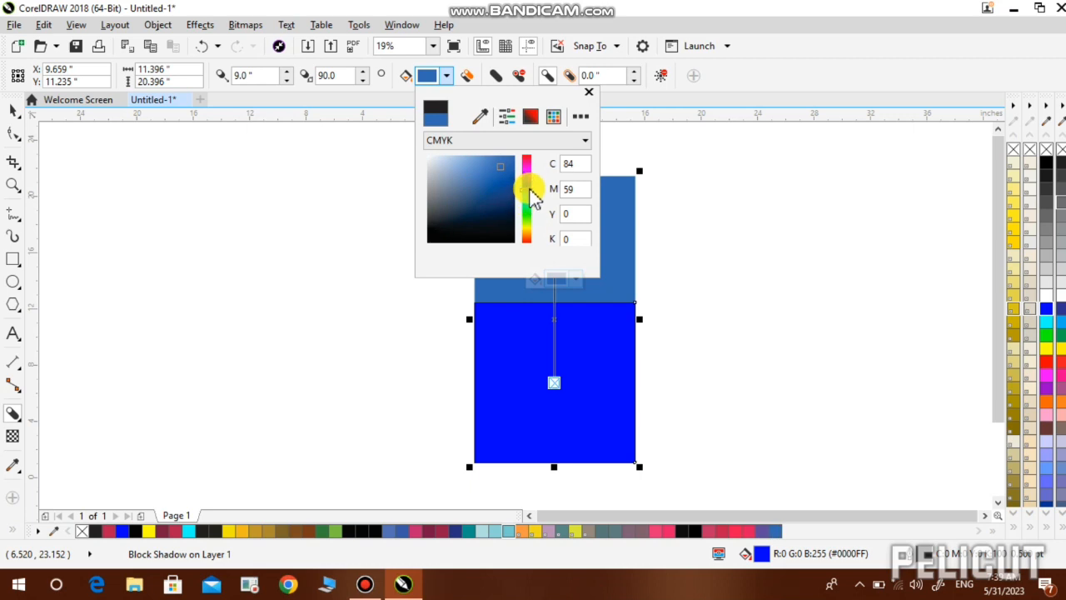
left_click(526, 172)
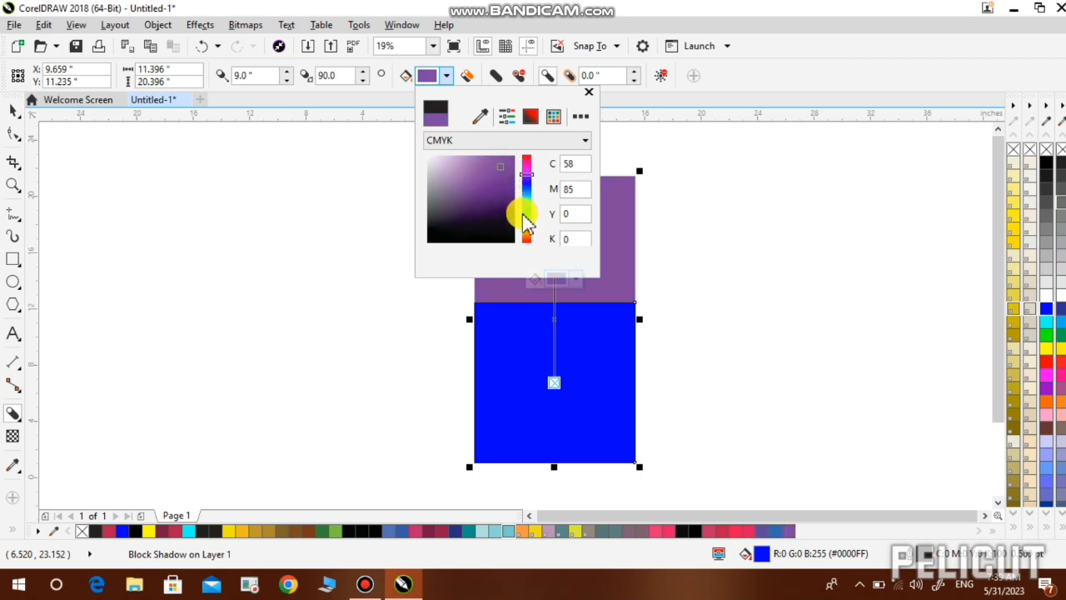
left_click(523, 212)
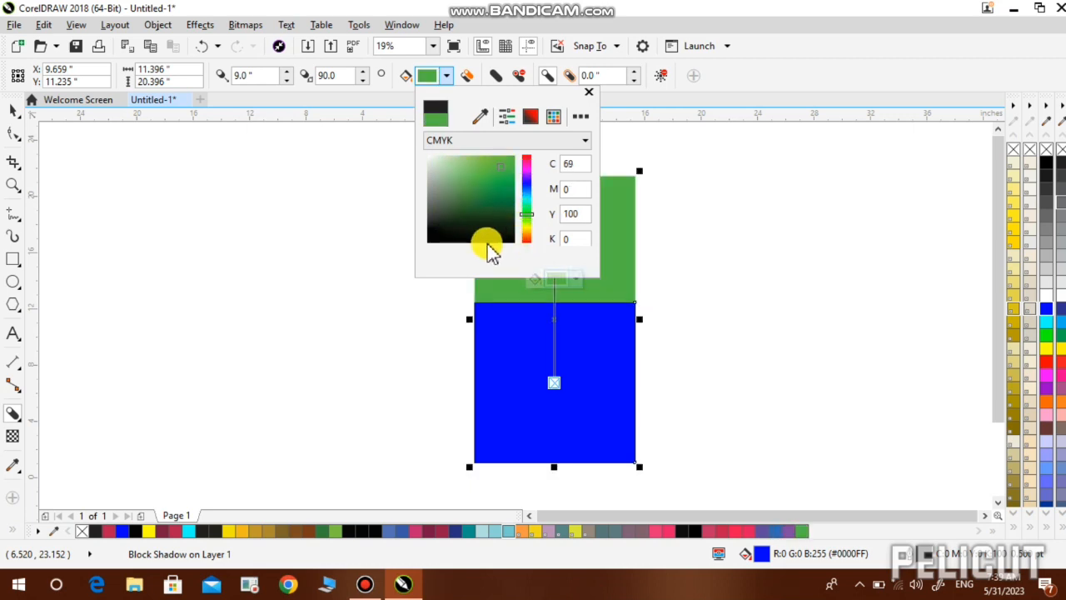
left_click(490, 238)
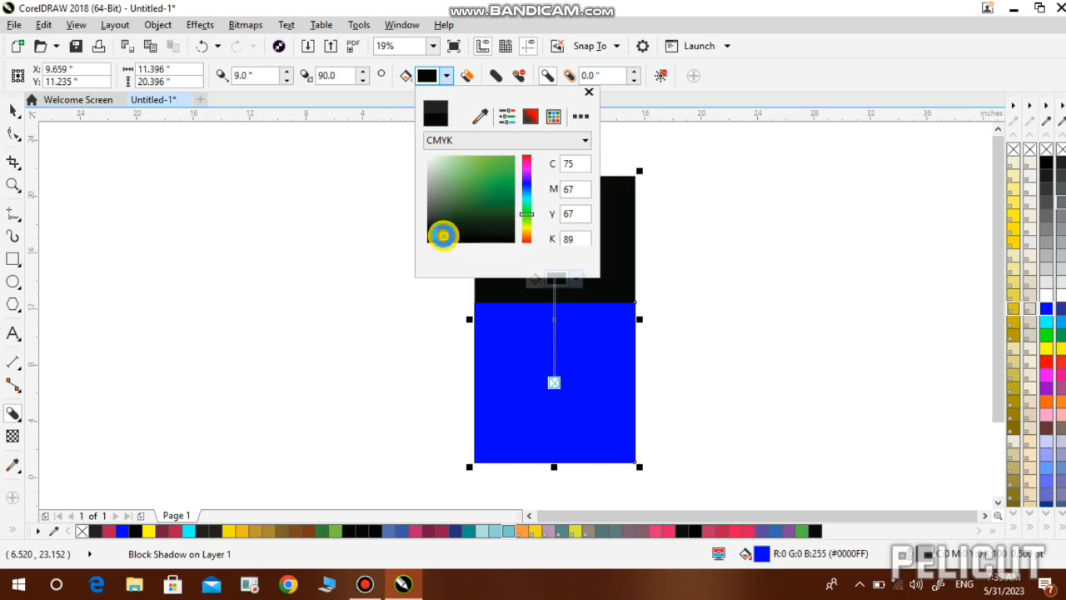
left_click(614, 226)
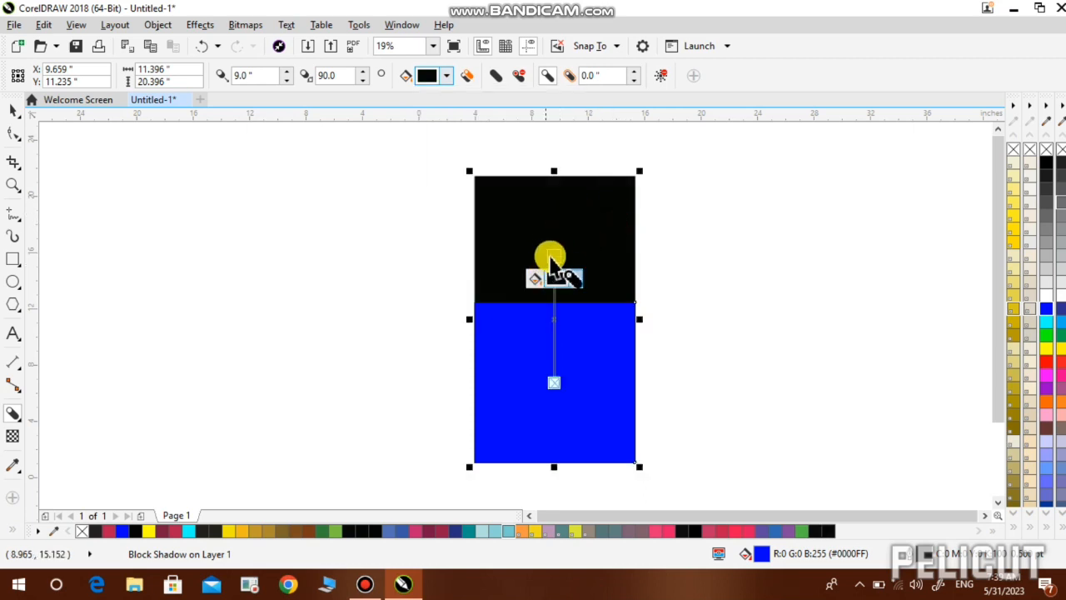
- Try red, dark red and muted purple shades for the block shadow, ending on black with CMYK 75, 68, 65, 90
left_click(578, 278)
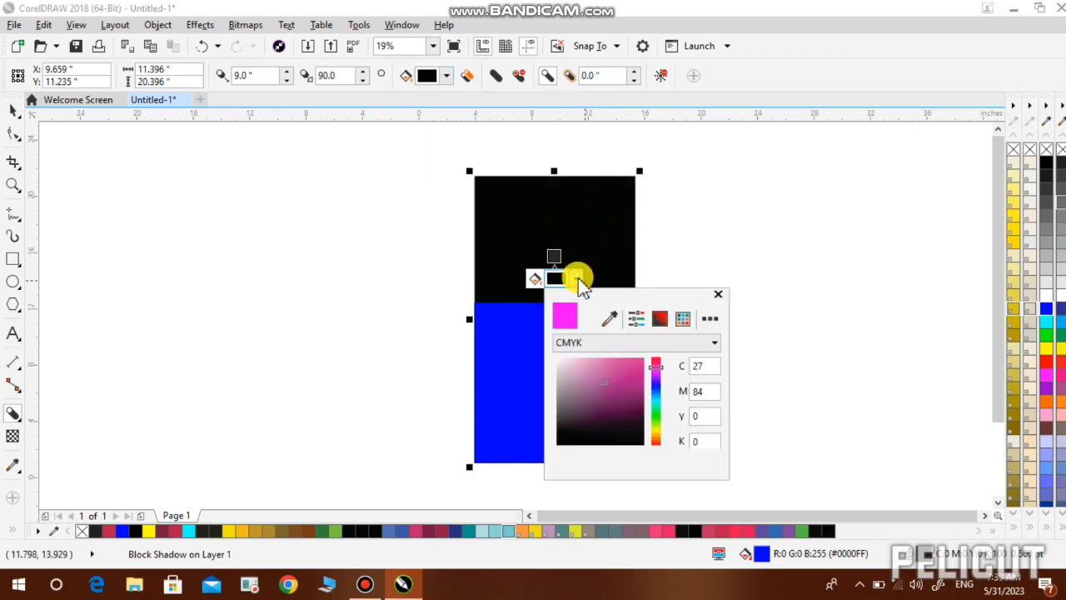
left_click(624, 383)
left_click(632, 370)
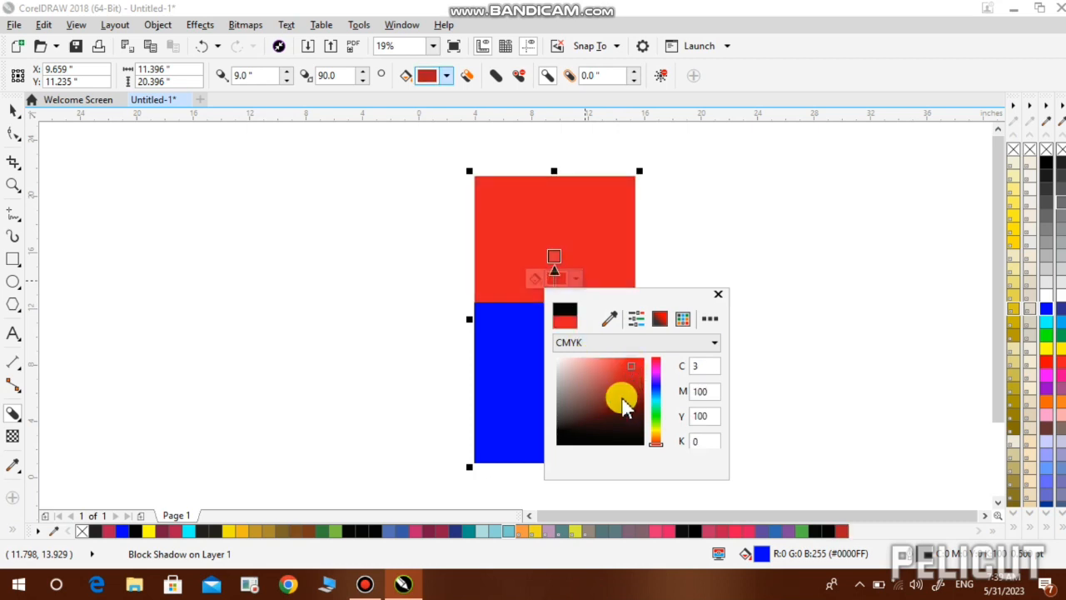
left_click(621, 402)
left_click(573, 433)
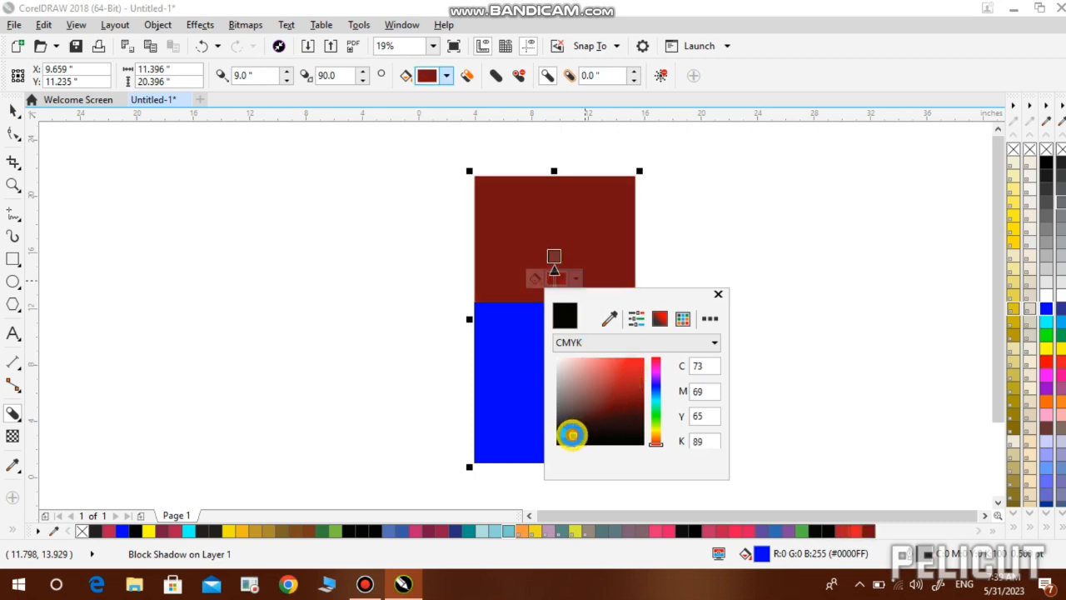
left_click(582, 403)
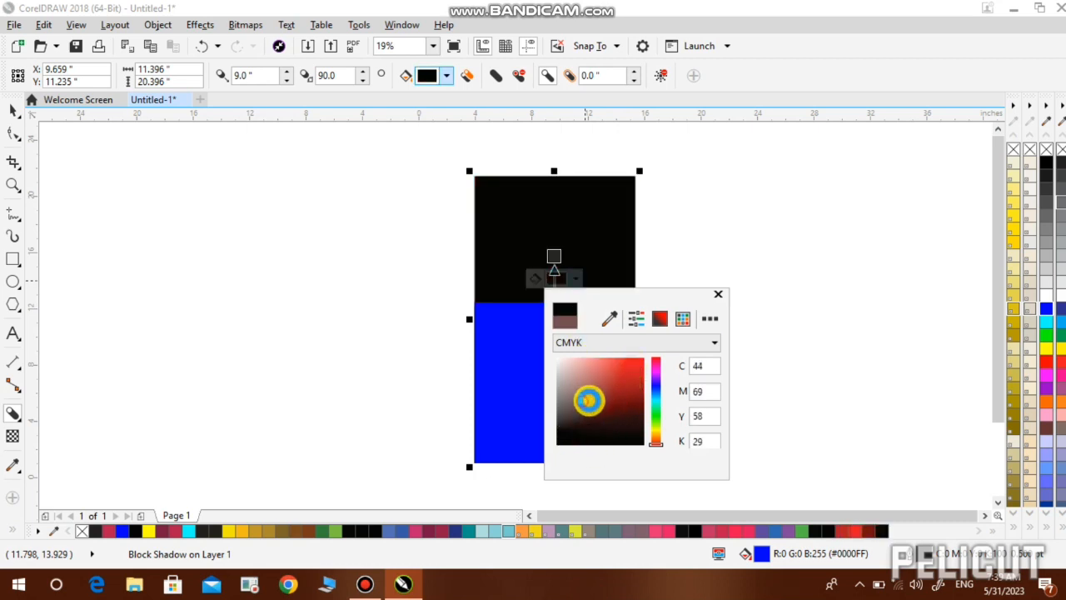
left_click(656, 377)
left_click(600, 370)
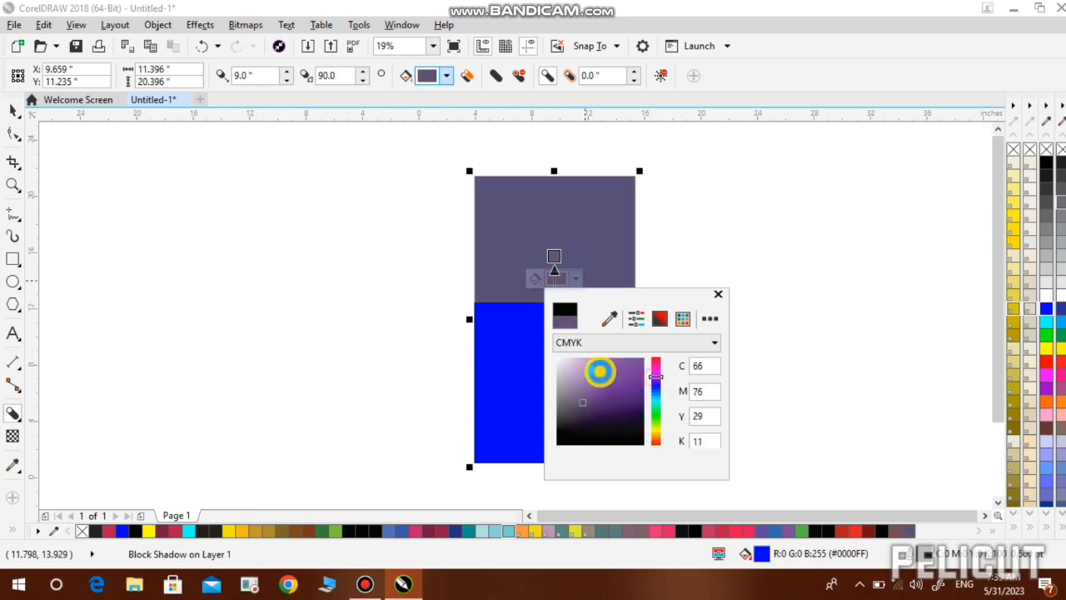
left_click(561, 441)
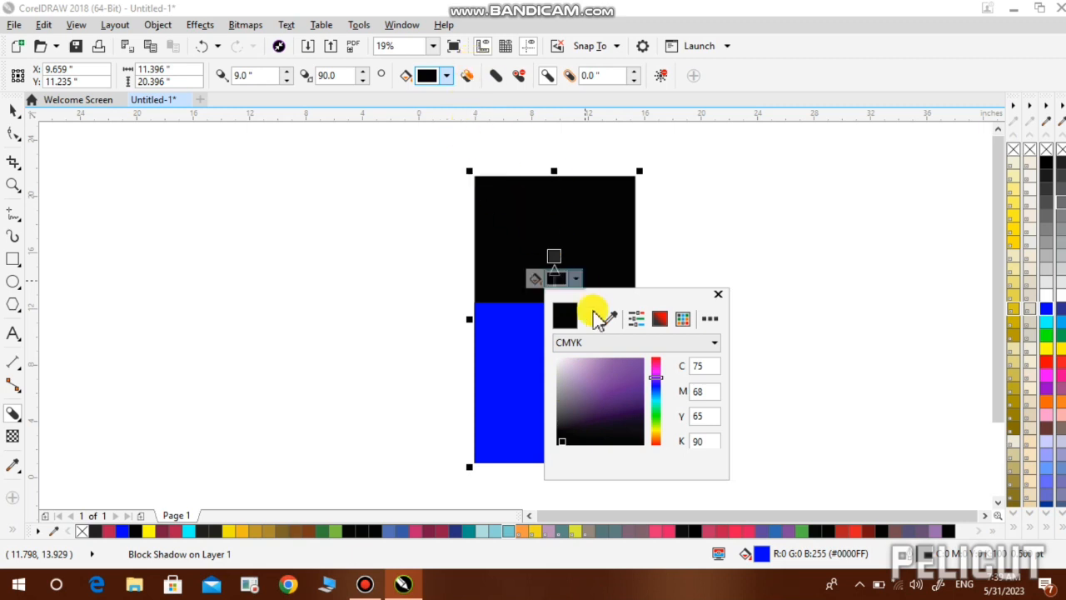
- Simplify the block shadow and expand it by 0.11 inches in small increments
left_click(497, 78)
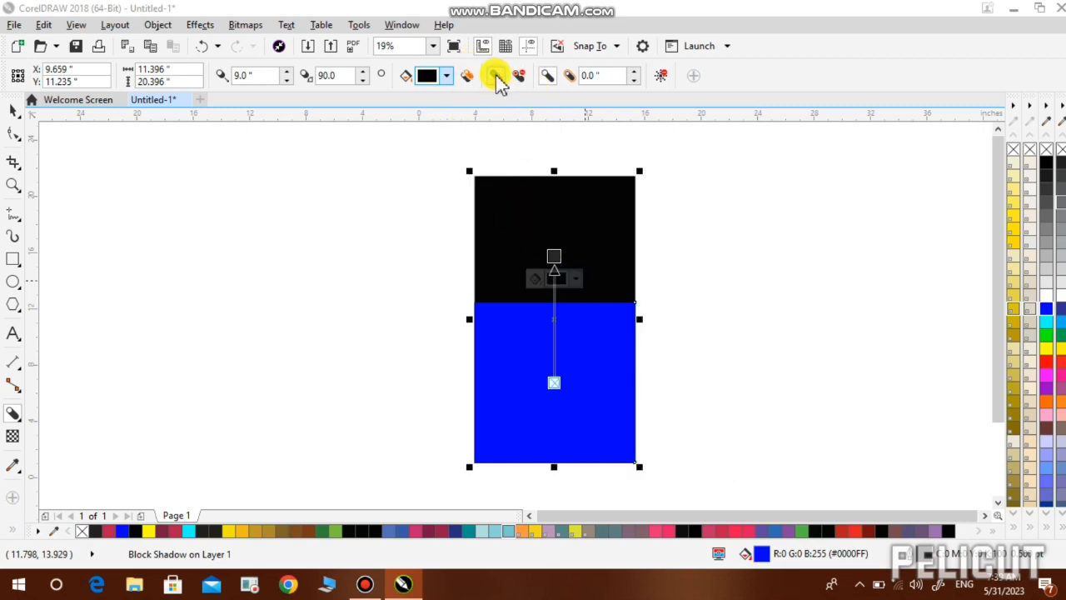
left_click(495, 85)
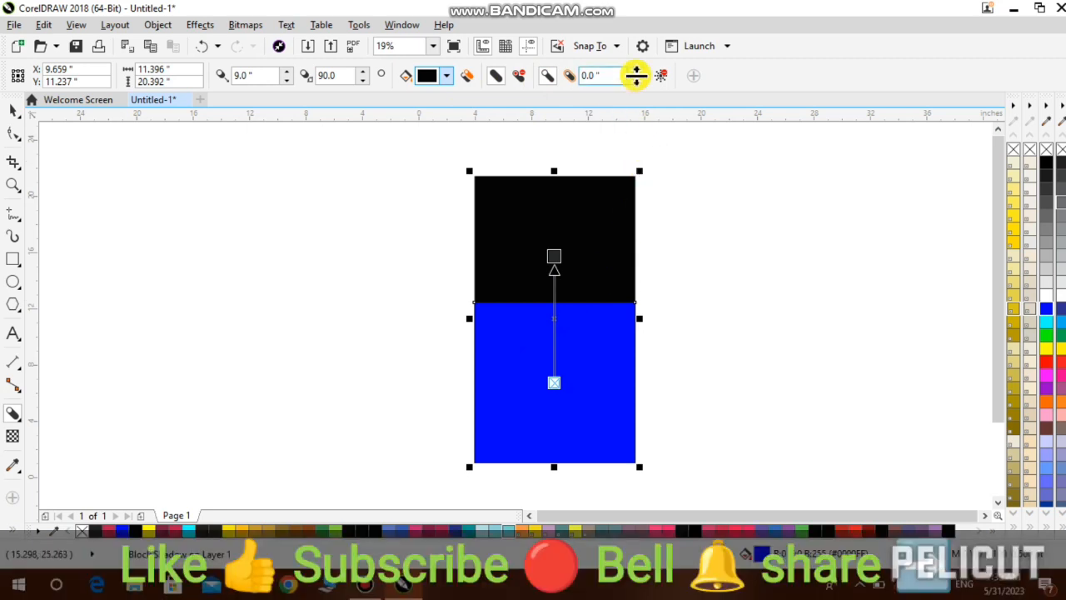
left_click(637, 72)
left_click(637, 71)
left_click(636, 71)
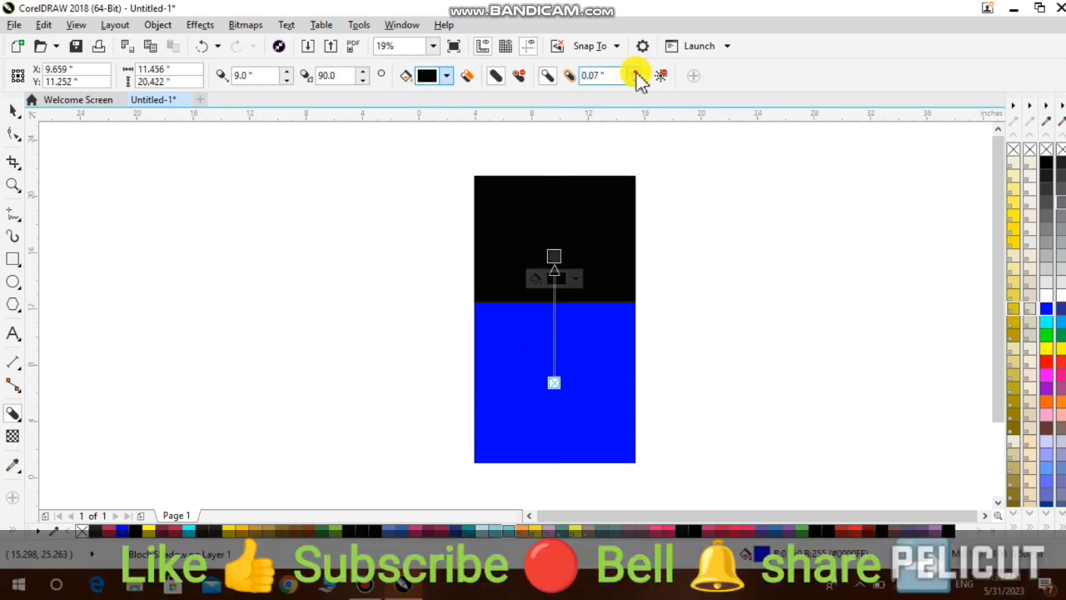
left_click(636, 72)
left_click(637, 71)
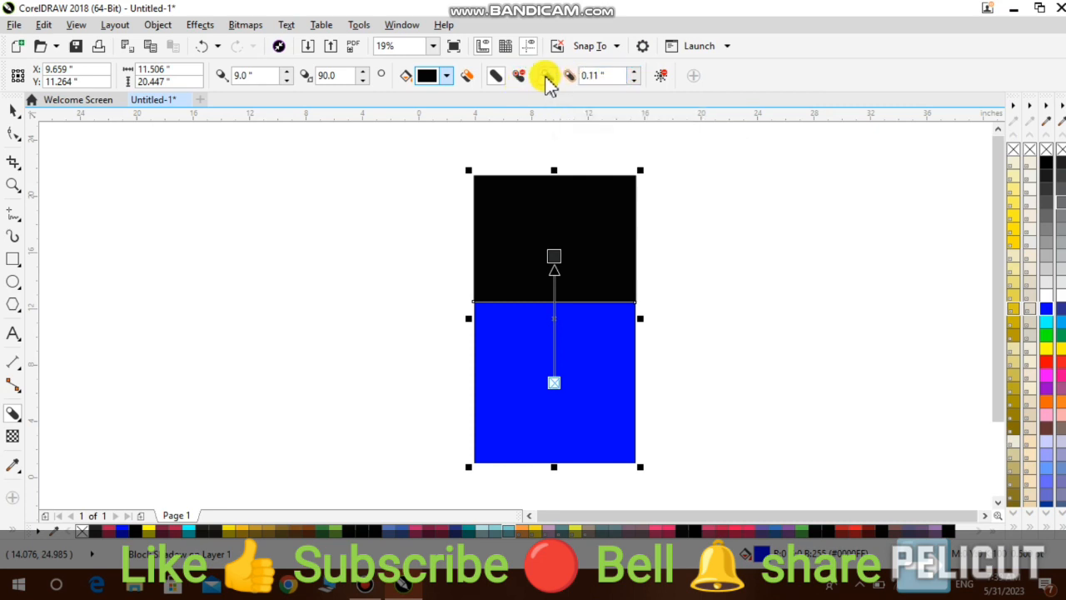
- Toggle the block shadow's simplification off and back on, and set its expansion to 3 inches
left_click(497, 76)
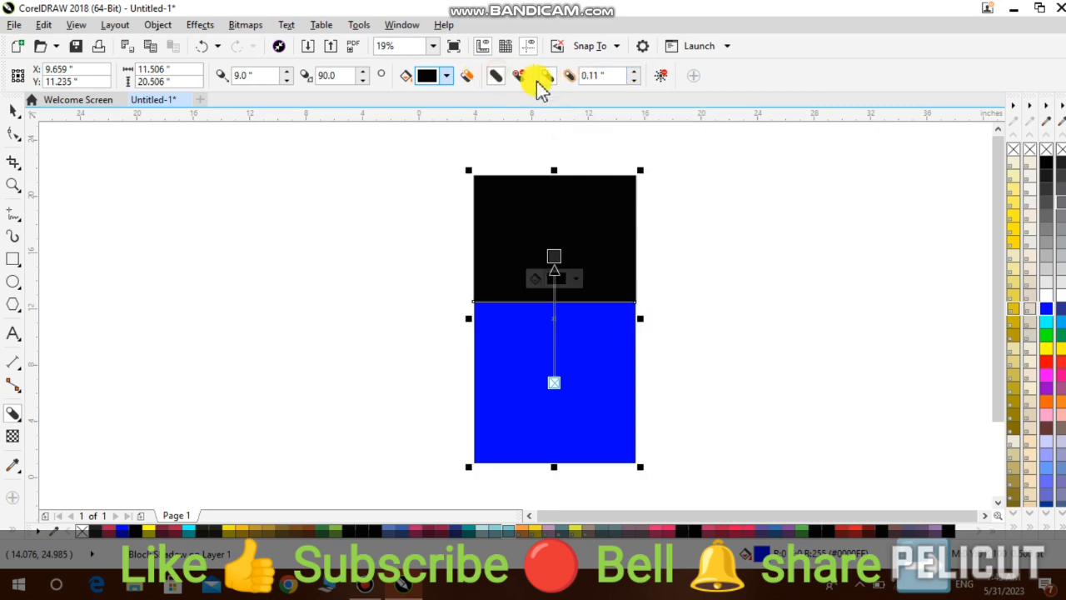
left_click(606, 75)
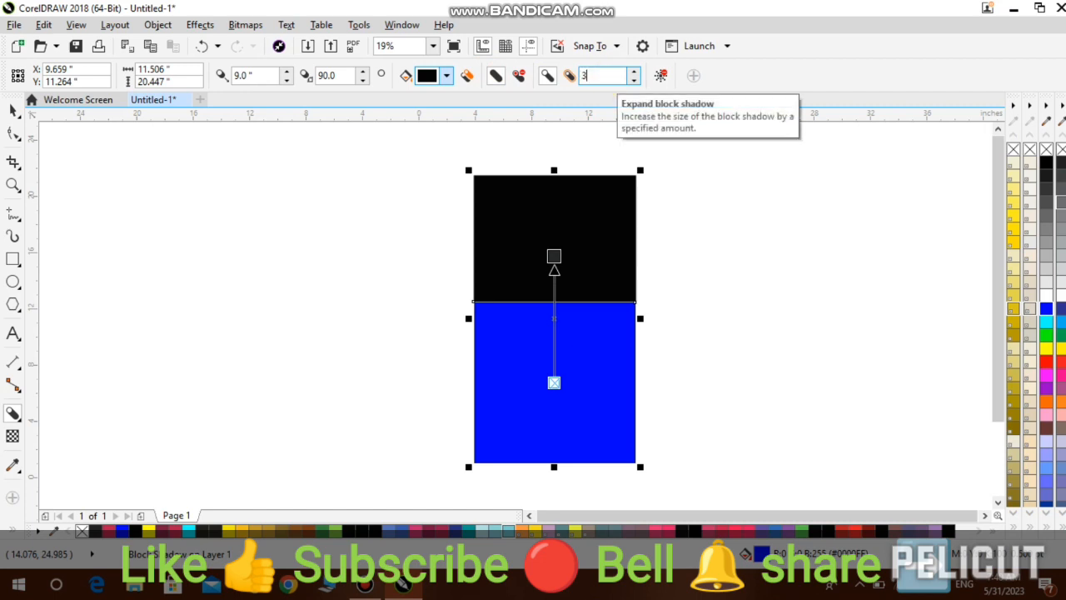
key("Return")
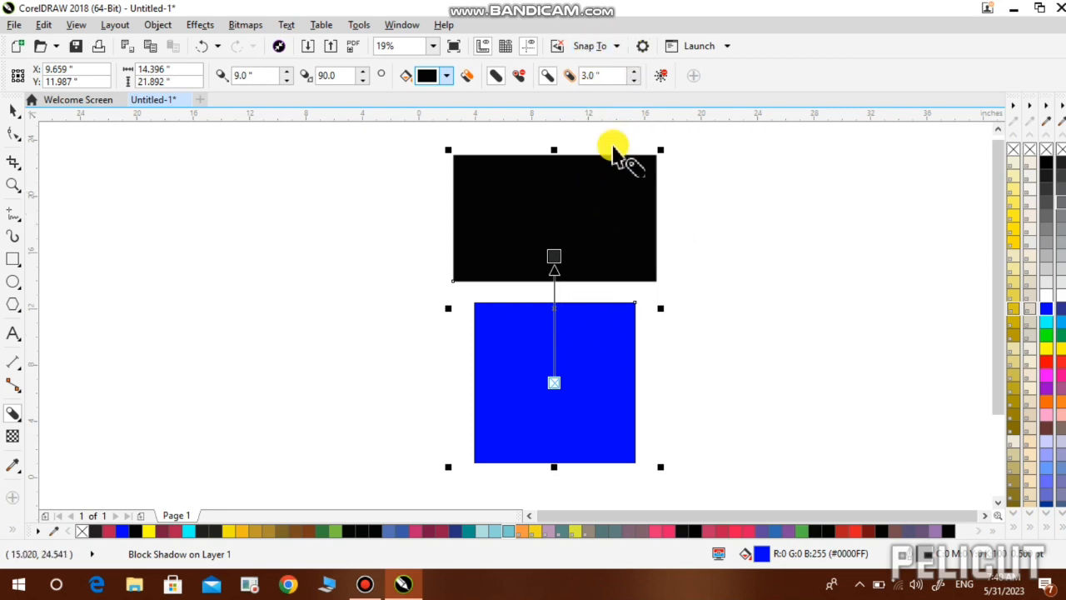
- Reduce the block shadow's expansion to 2.71 inches and redirect it to about 87 degrees with a depth of about 9.6 inches
left_click_drag(636, 80, 639, 87)
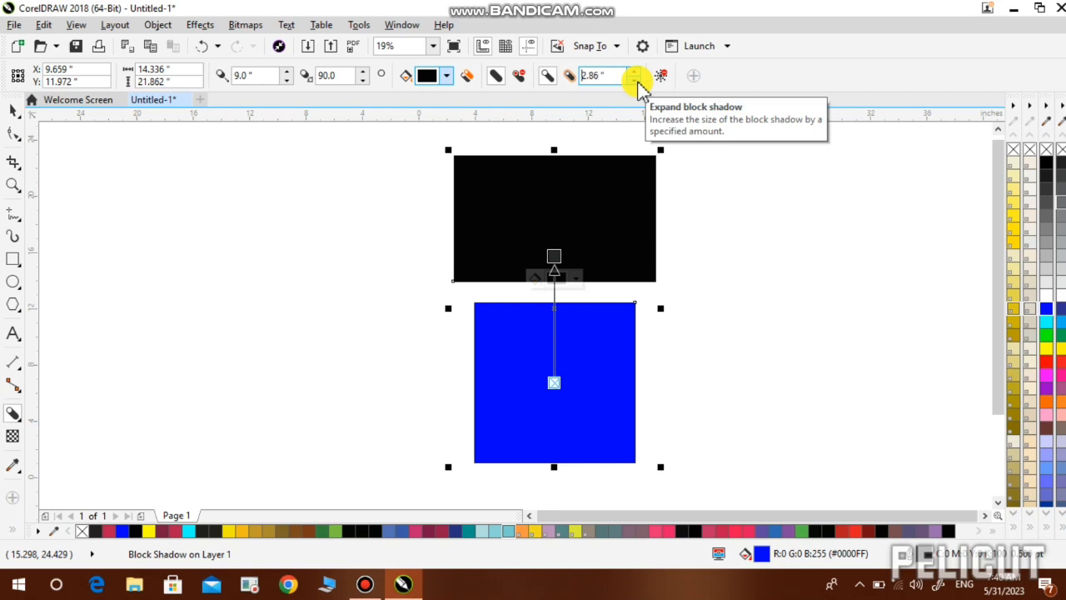
left_click(639, 82)
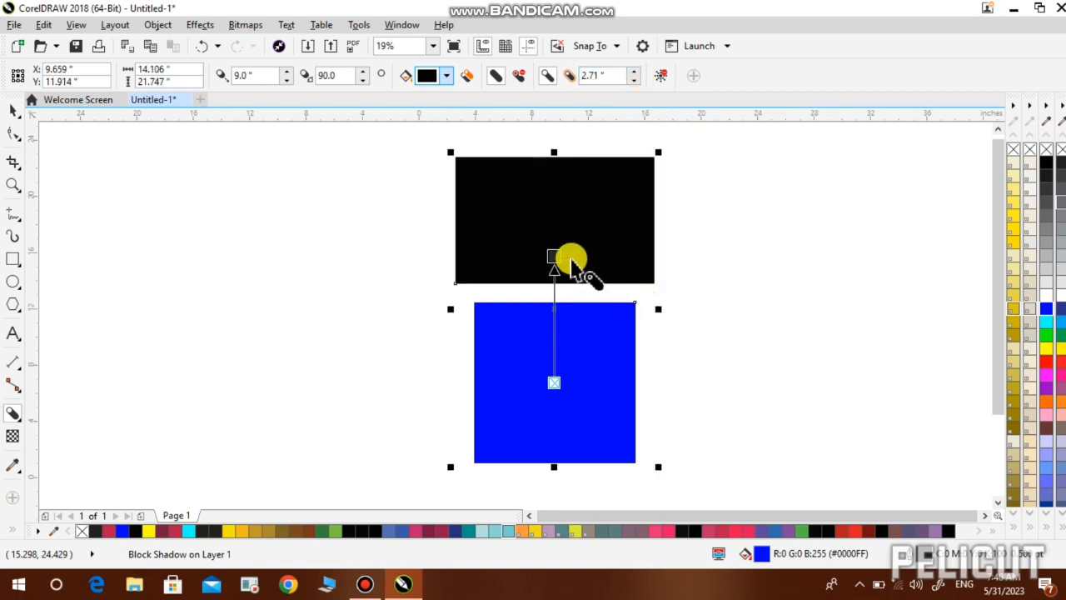
left_click_drag(560, 263, 562, 247)
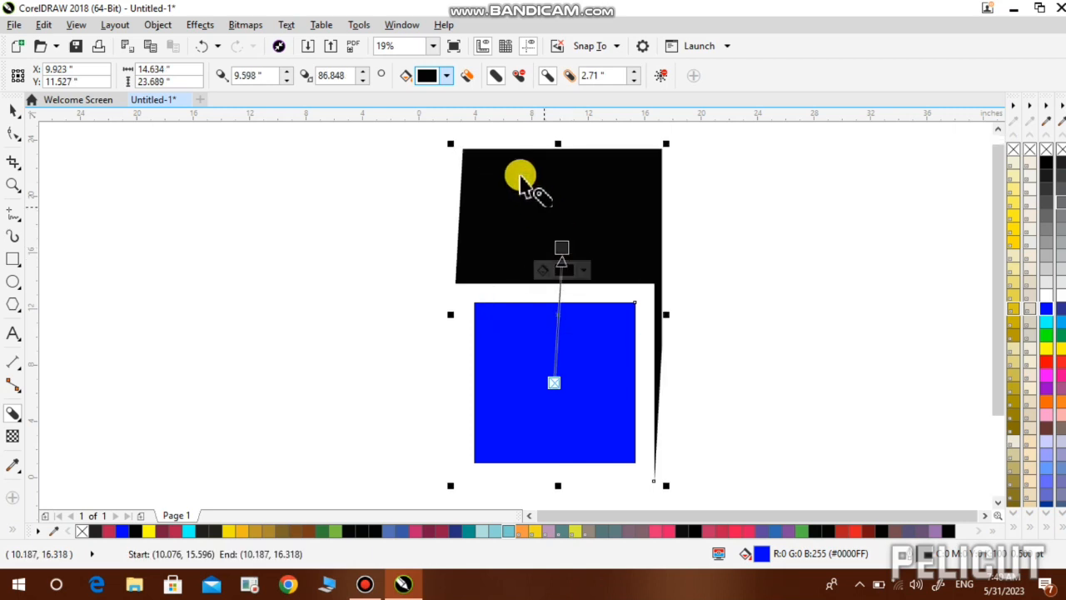
- Toggle the block shadow's simplification off and back on, and reduce its expansion to 1 inch
left_click(495, 81)
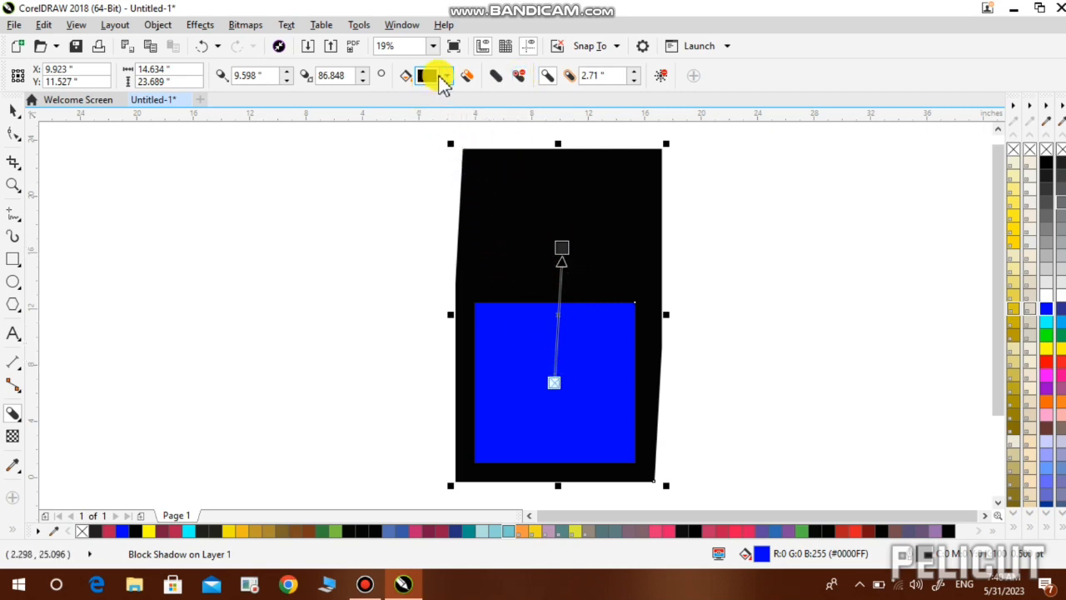
left_click(500, 83)
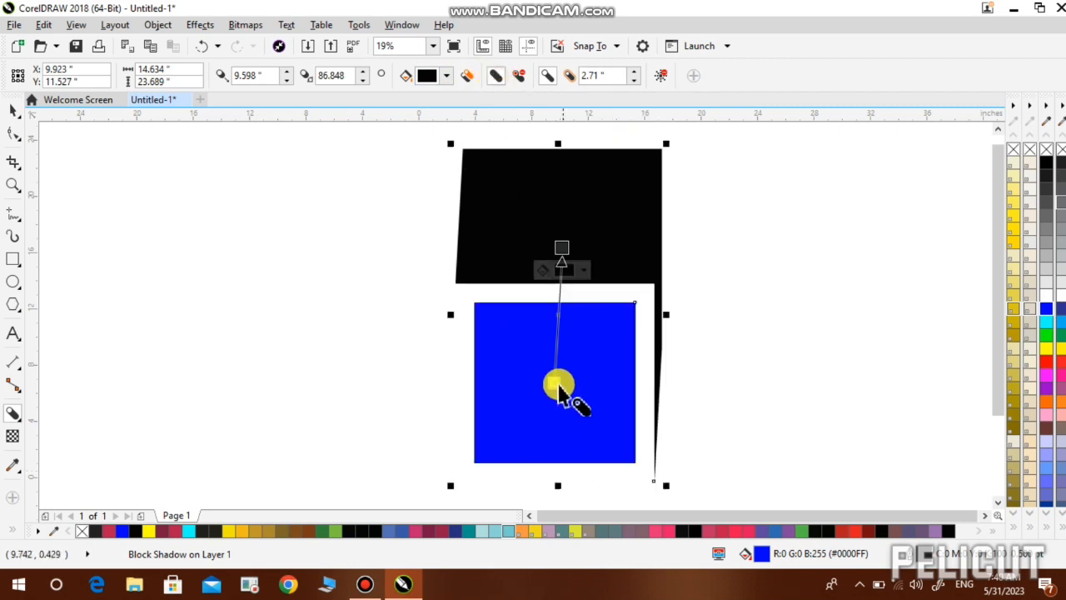
left_click(633, 81)
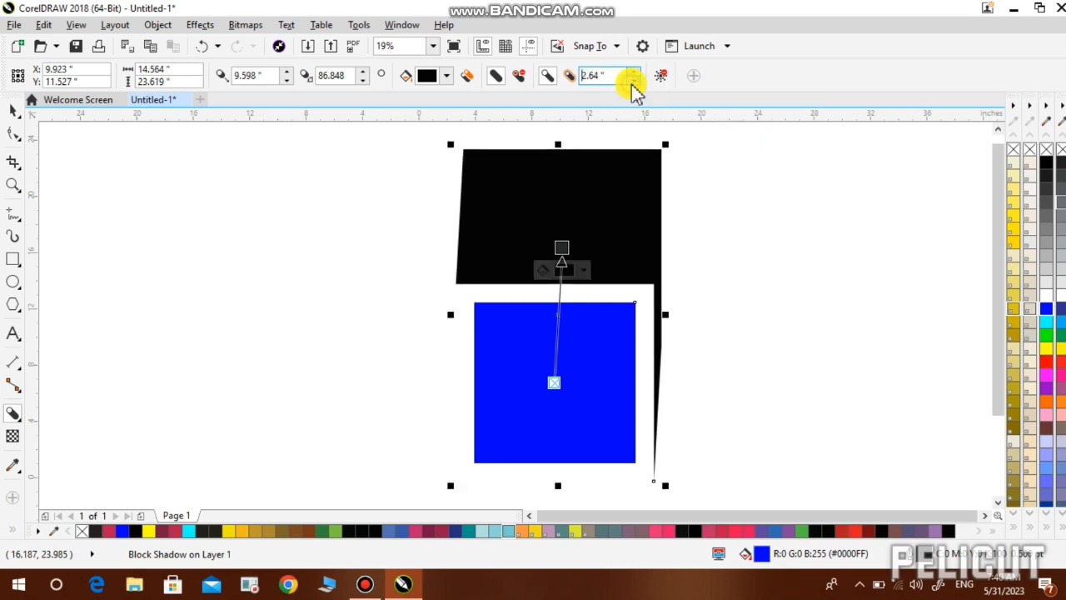
left_click(632, 82)
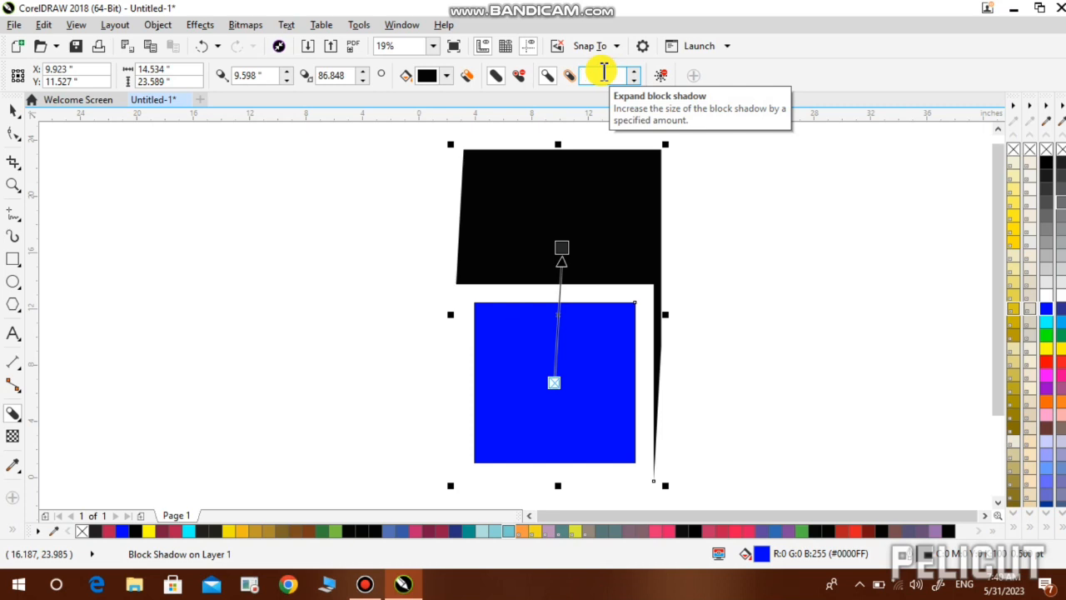
key("Return")
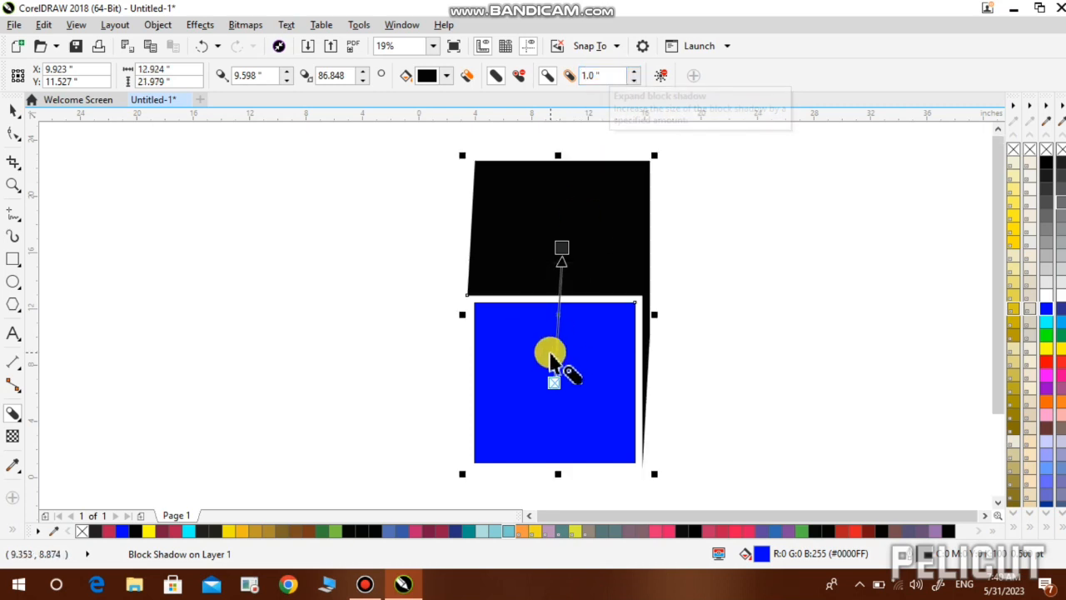
- Redirect the block shadow to about 55 degrees at about 7.9 inches deep, with 3 inches of expansion and the simplify setting toggled
left_click_drag(554, 248, 621, 296)
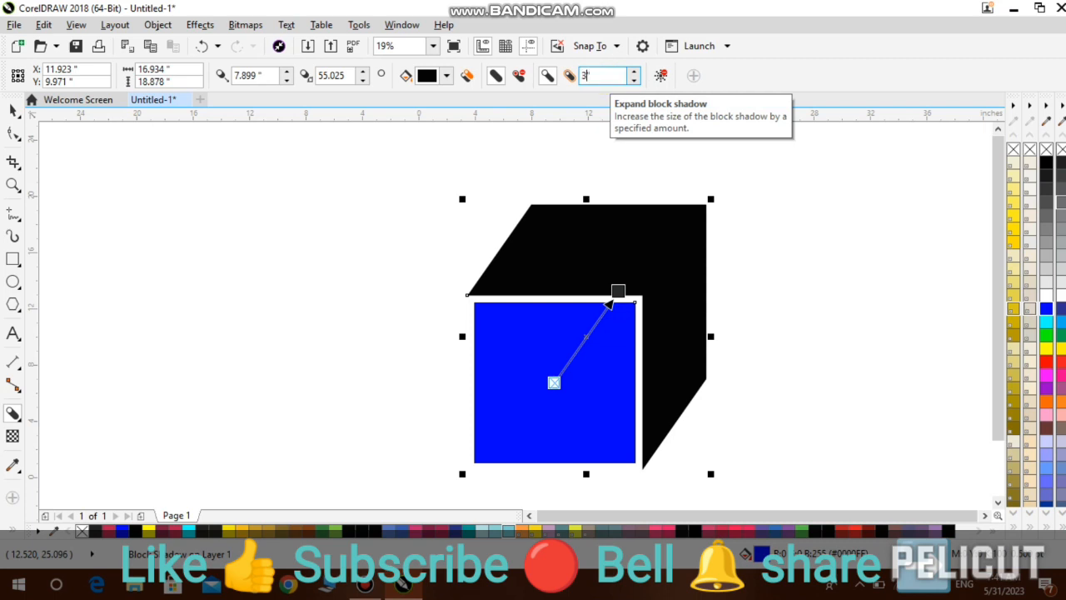
key("Return")
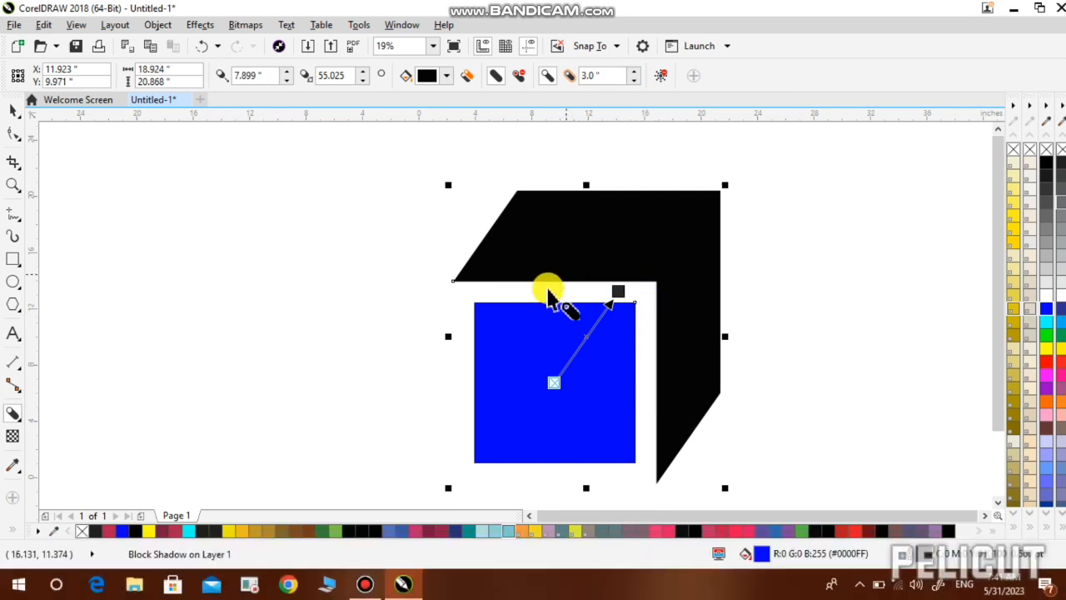
left_click(496, 77)
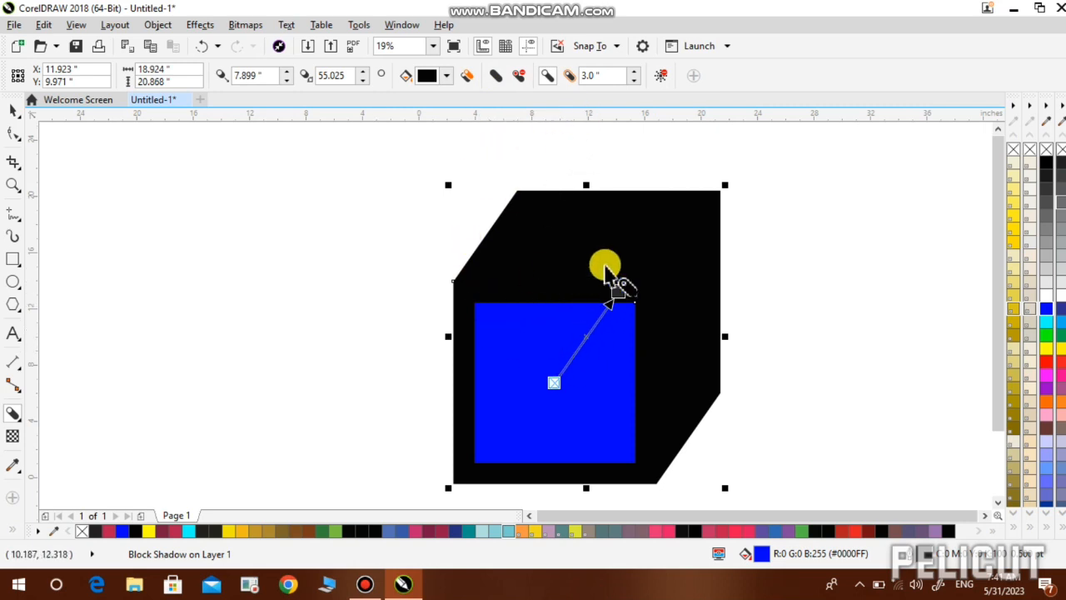
- Draw an ellipse about 18.1 by 17.6 inches beside the shadowed square and move it farther away to leave room between them
scroll(607, 257, "down", 2)
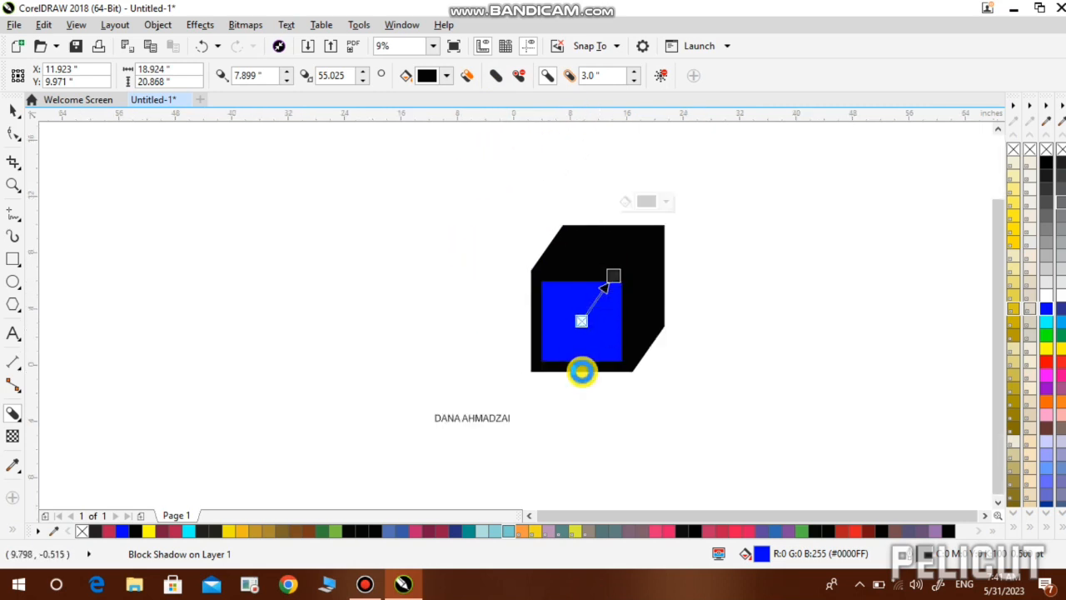
scroll(580, 370, "up", 2)
scroll(583, 323, "down", 2)
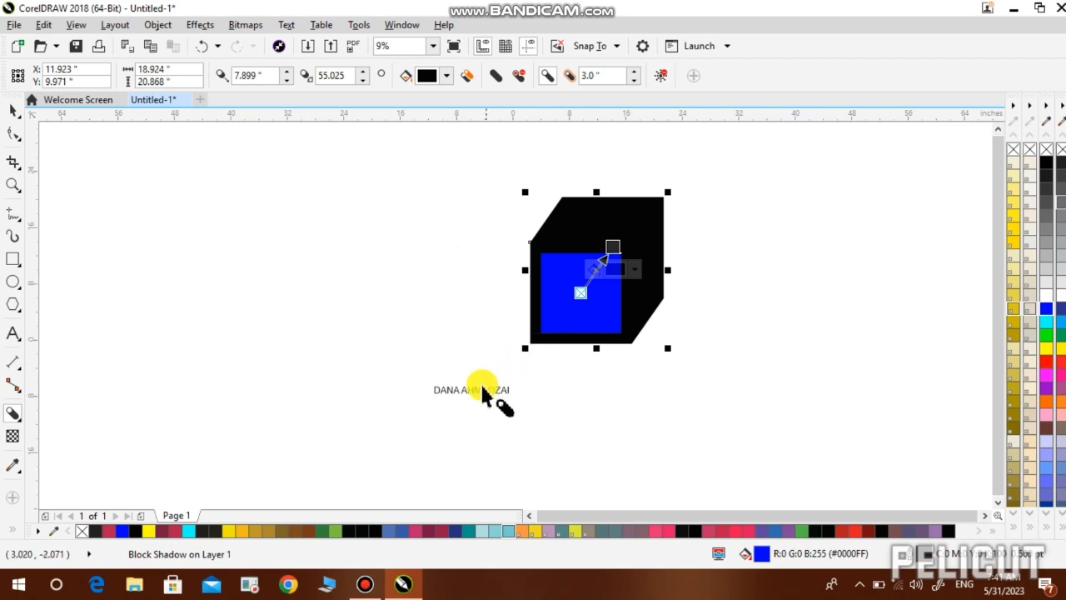
left_click(13, 284)
left_click_drag(404, 208, 271, 335)
left_click(14, 305)
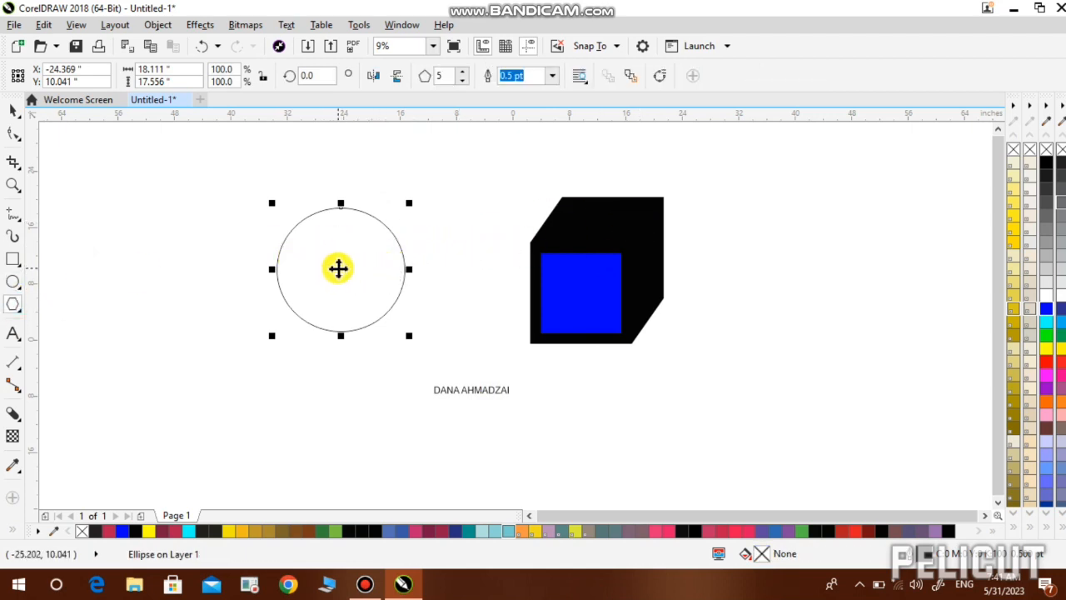
left_click_drag(337, 267, 199, 259)
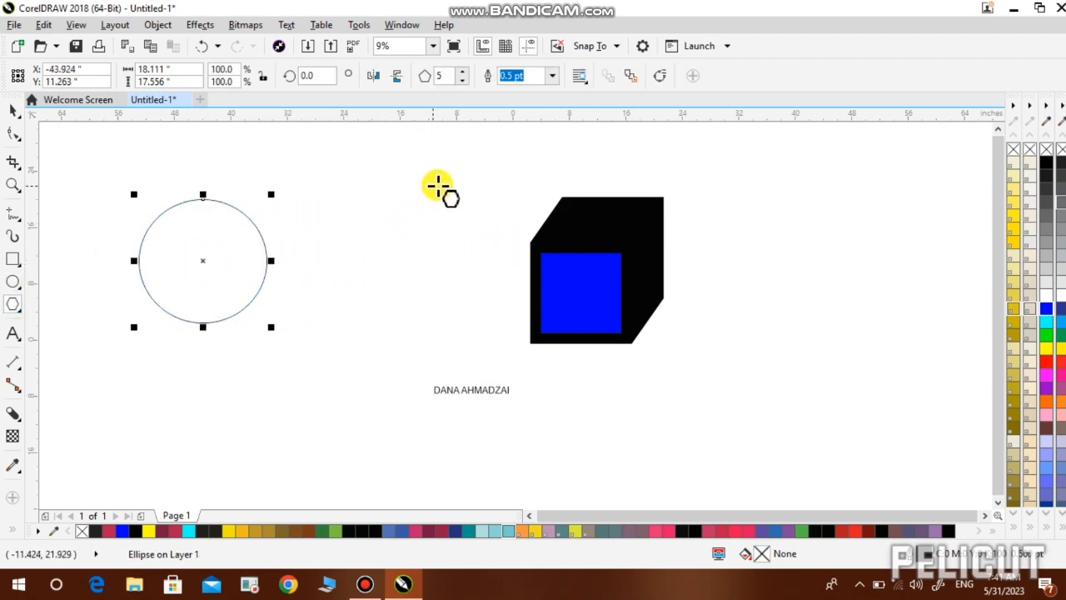
- Draw a polygon about 17.4 by 15.7 inches between the ellipse and the square, and set it to 7 sides
left_click_drag(437, 185, 306, 299)
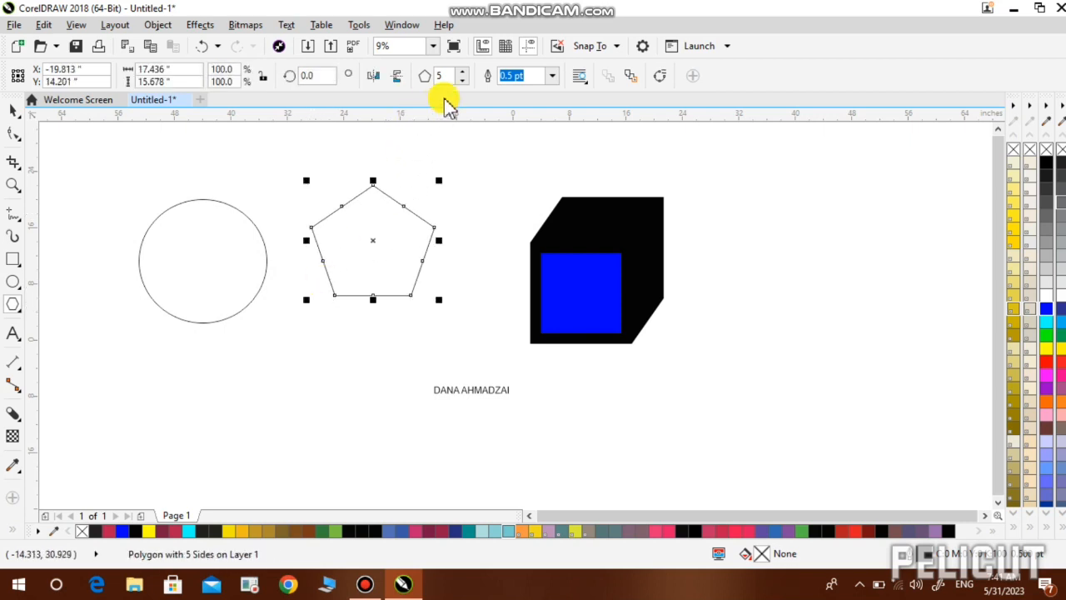
left_click(466, 72)
left_click(467, 73)
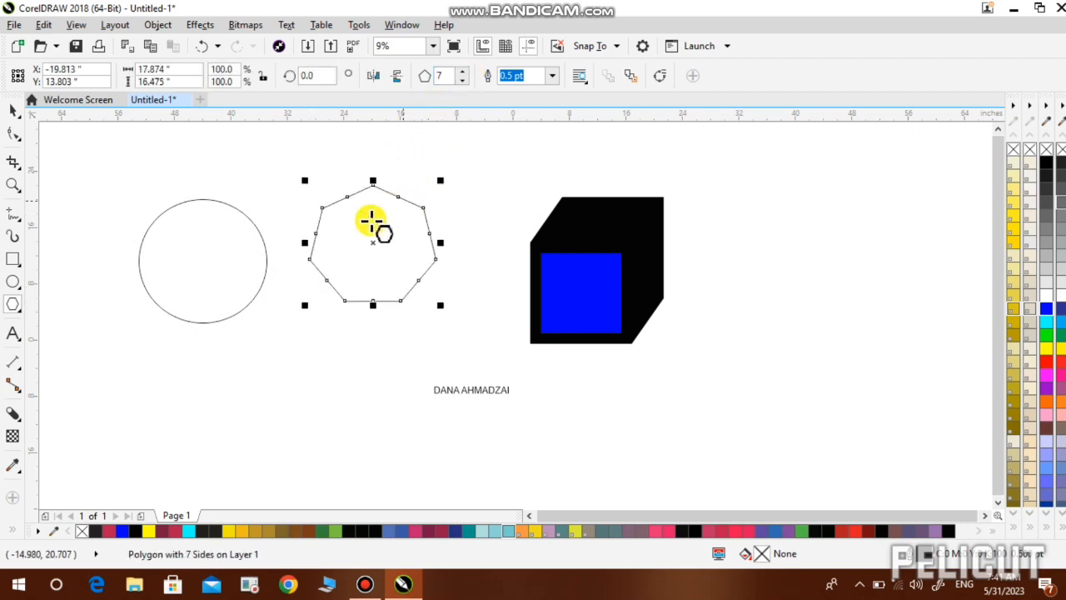
- Fill the polygon yellow and give it a downward block shadow about 11.4 inches deep at about 277 degrees
left_click(14, 413)
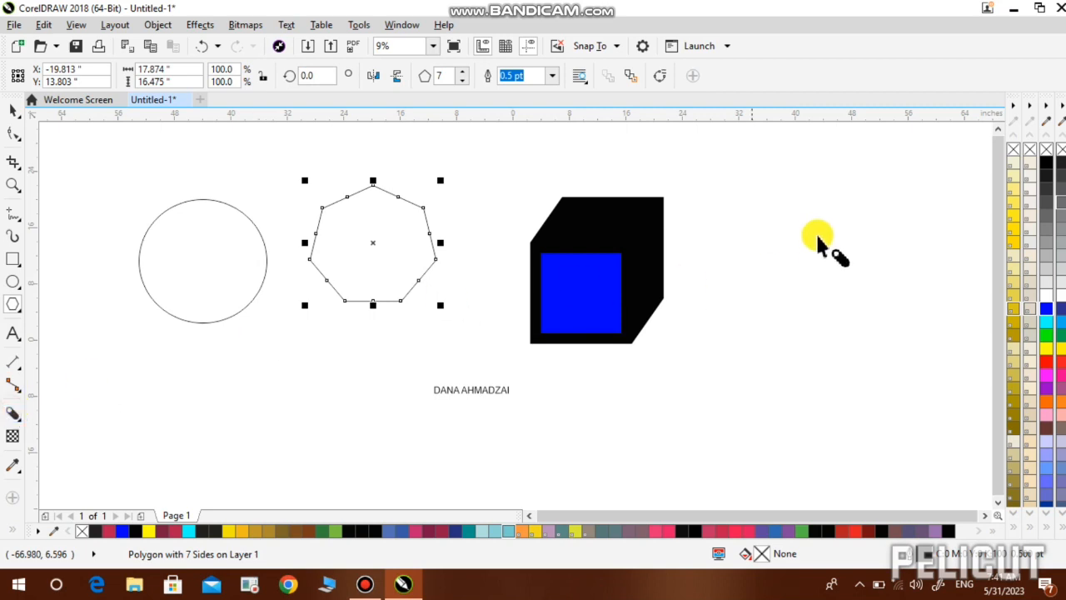
left_click(1053, 350)
left_click_drag(1053, 350, 411, 355)
left_click_drag(417, 396, 382, 323)
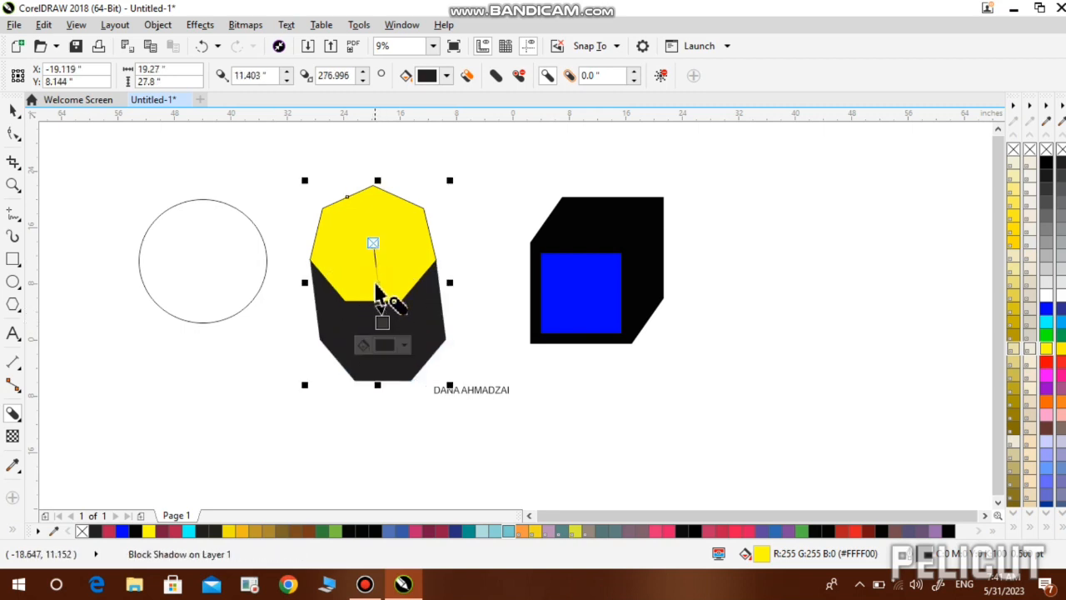
- Color the polygon's block shadow red, CMYK 0, 100, 100, 0, and shorten it to a depth of about 7.7 inches
left_click(402, 346)
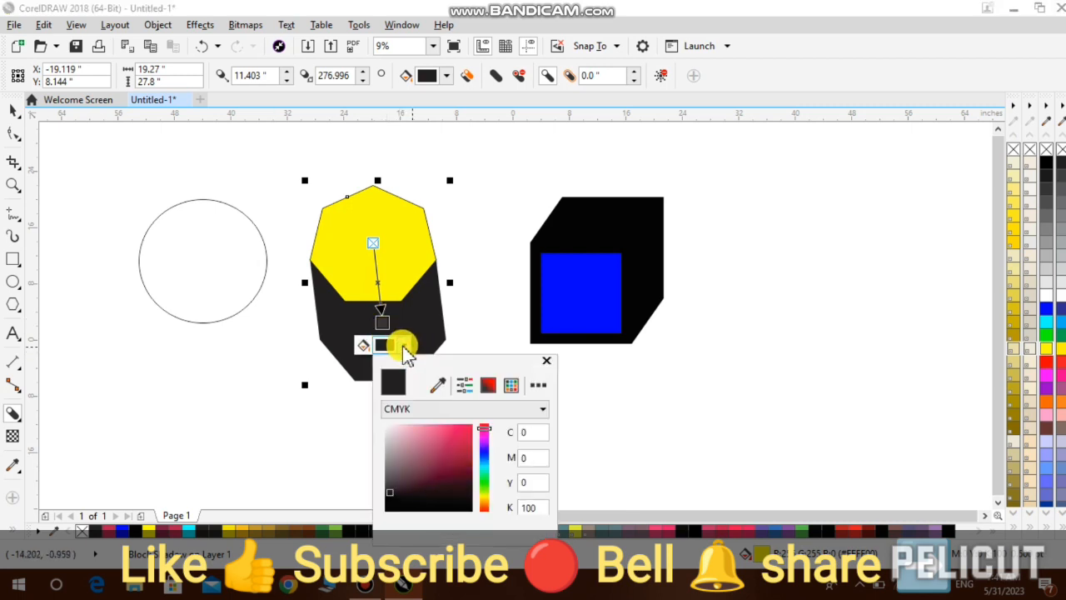
left_click(463, 451)
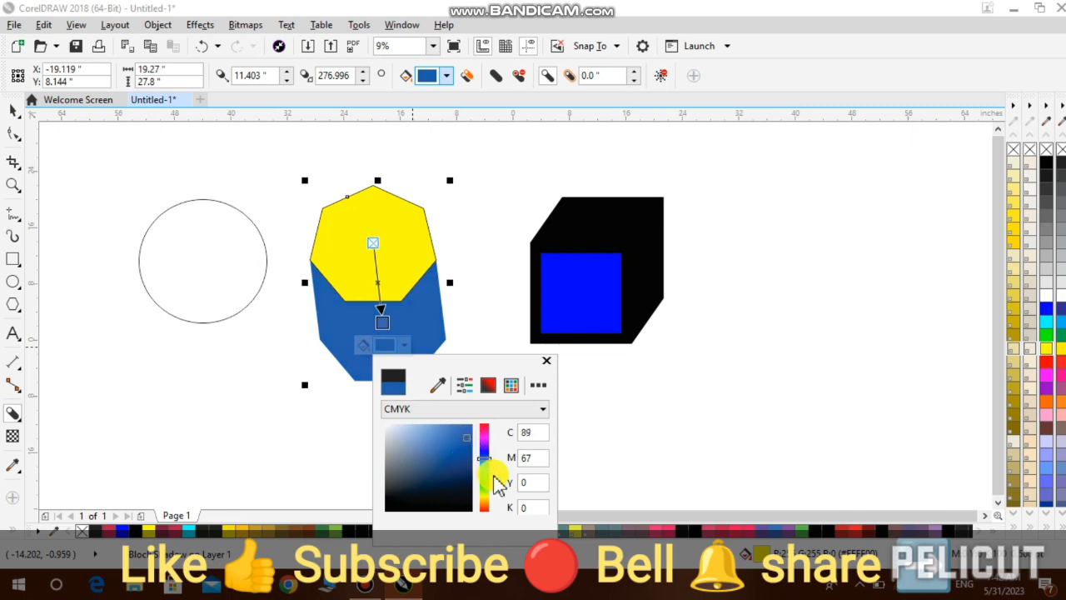
left_click(485, 432)
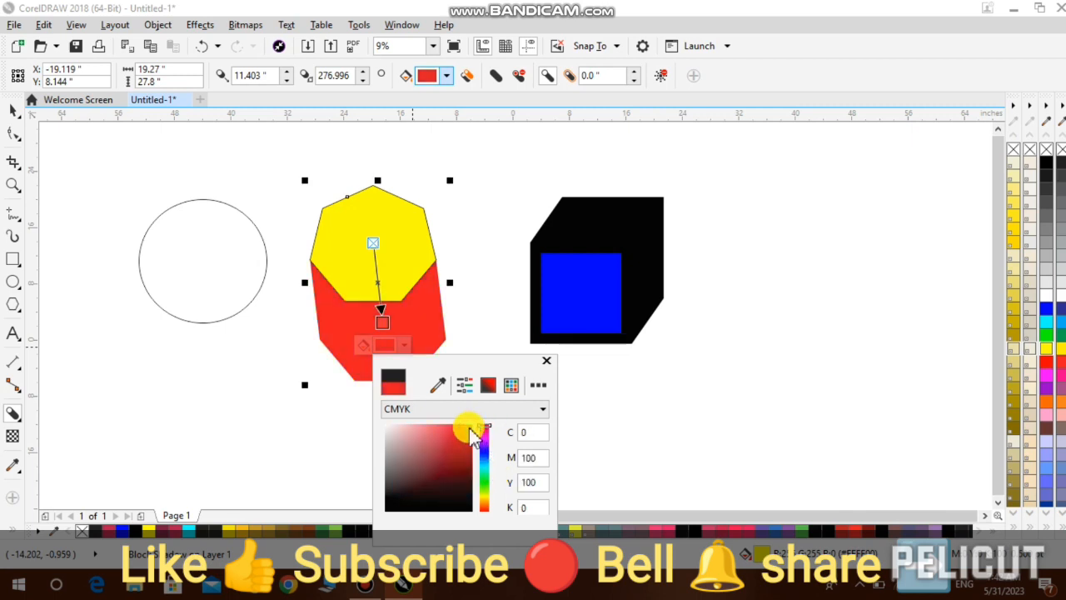
left_click(386, 329)
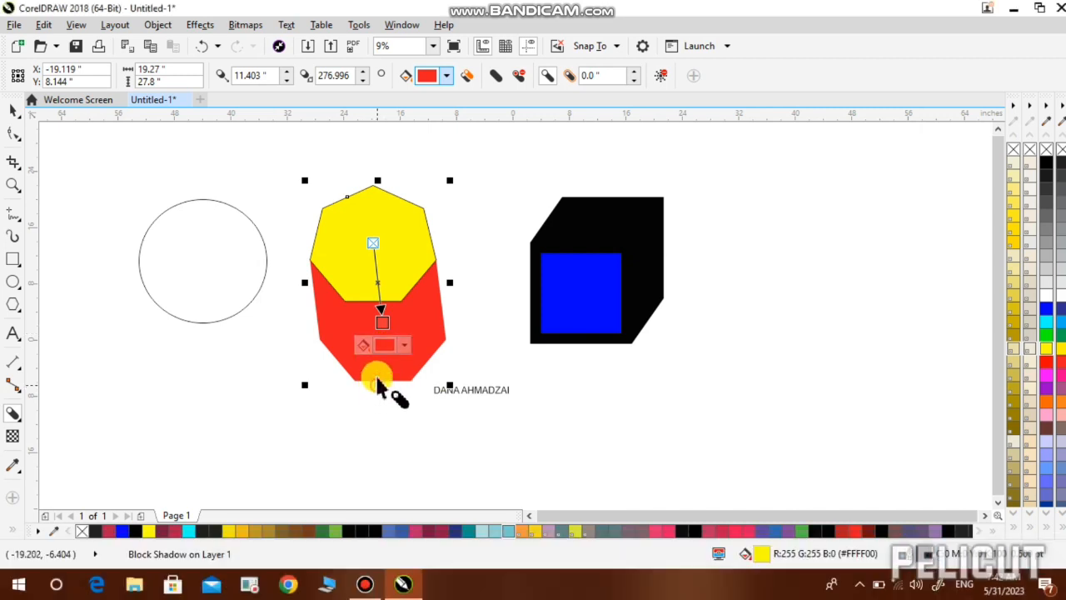
left_click_drag(381, 380, 378, 298)
left_click(366, 265)
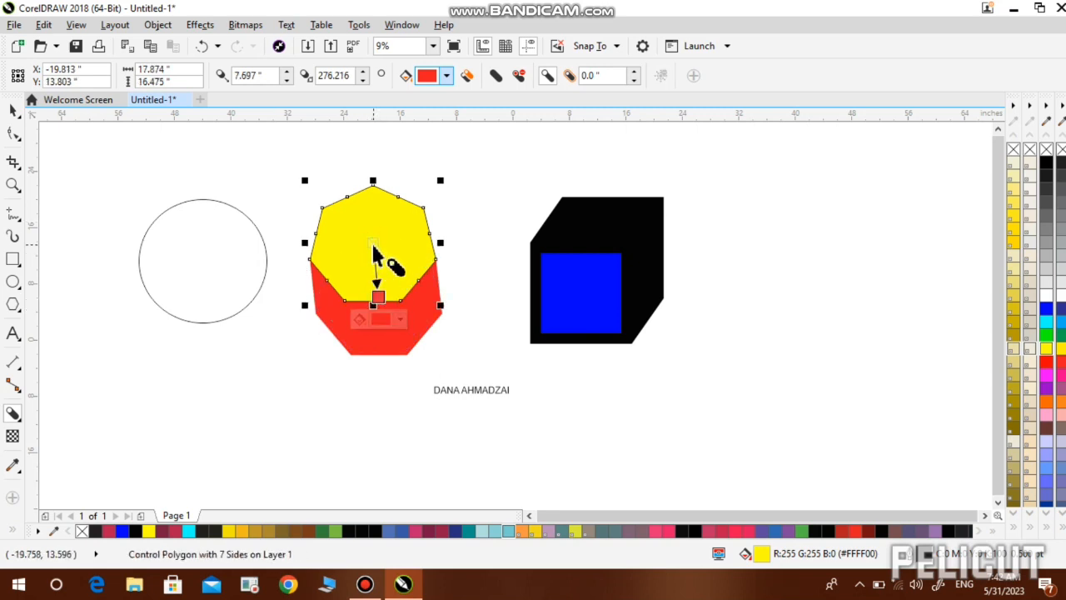
- Fill the ellipse green and give it an upward block shadow about 9.7 inches deep at about 80 degrees
left_click(192, 247)
left_click_drag(195, 247, 216, 355)
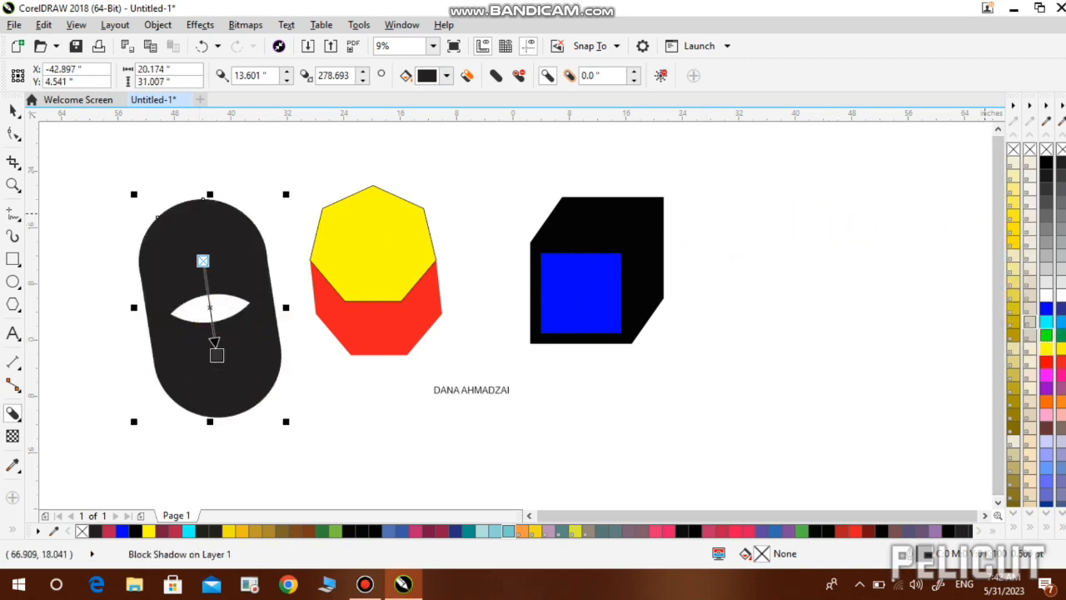
left_click(1048, 336)
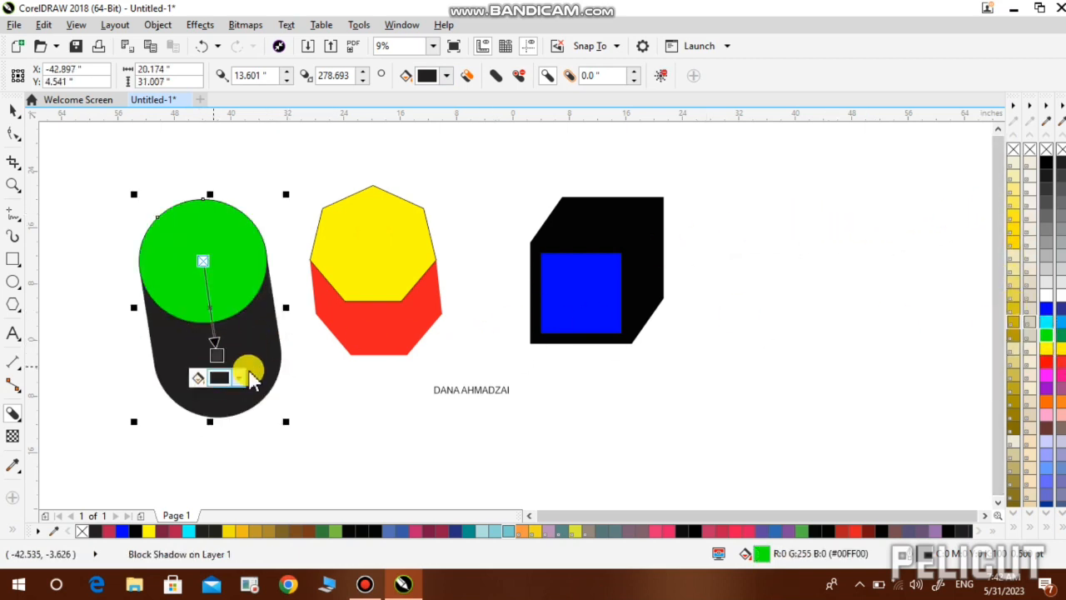
left_click_drag(221, 360, 210, 312)
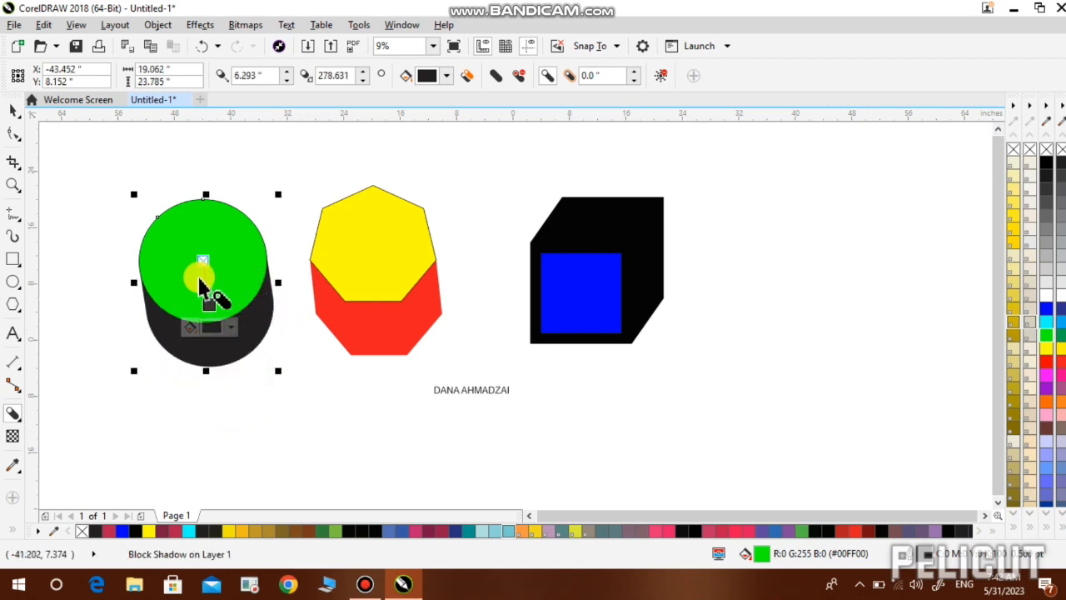
left_click_drag(204, 265, 213, 193)
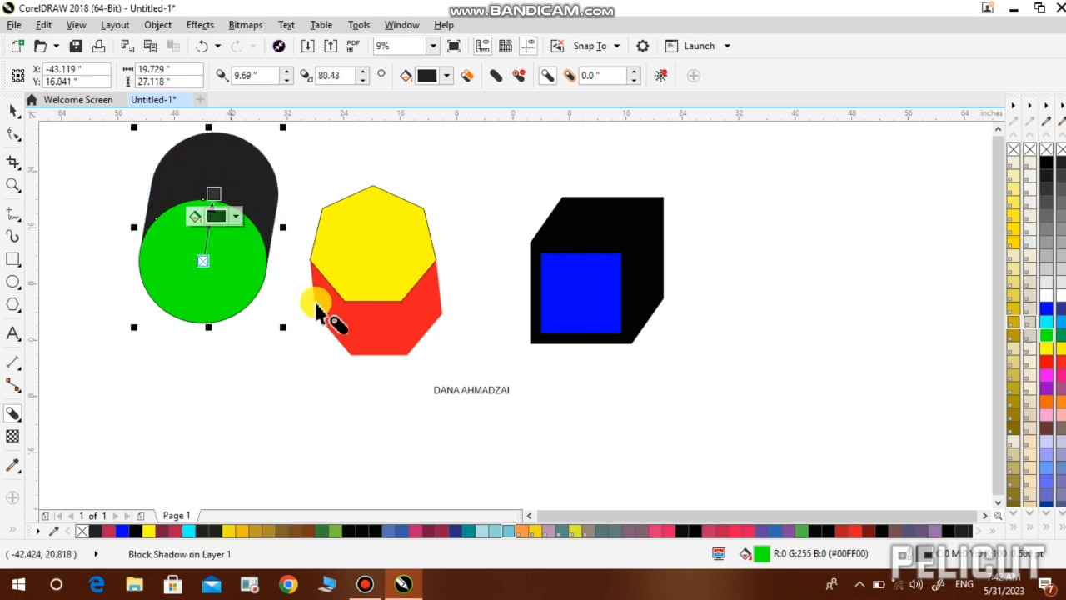
- Enlarge the name text beneath the shapes to about 911 pt, roughly 100.6 inches wide
left_click(464, 388)
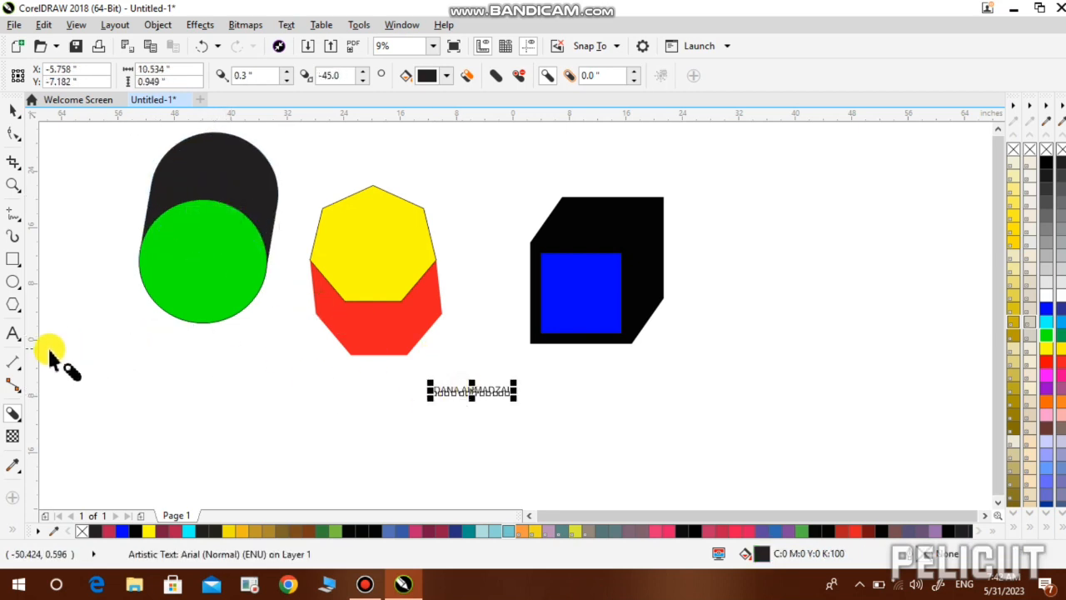
left_click(14, 333)
left_click(431, 396)
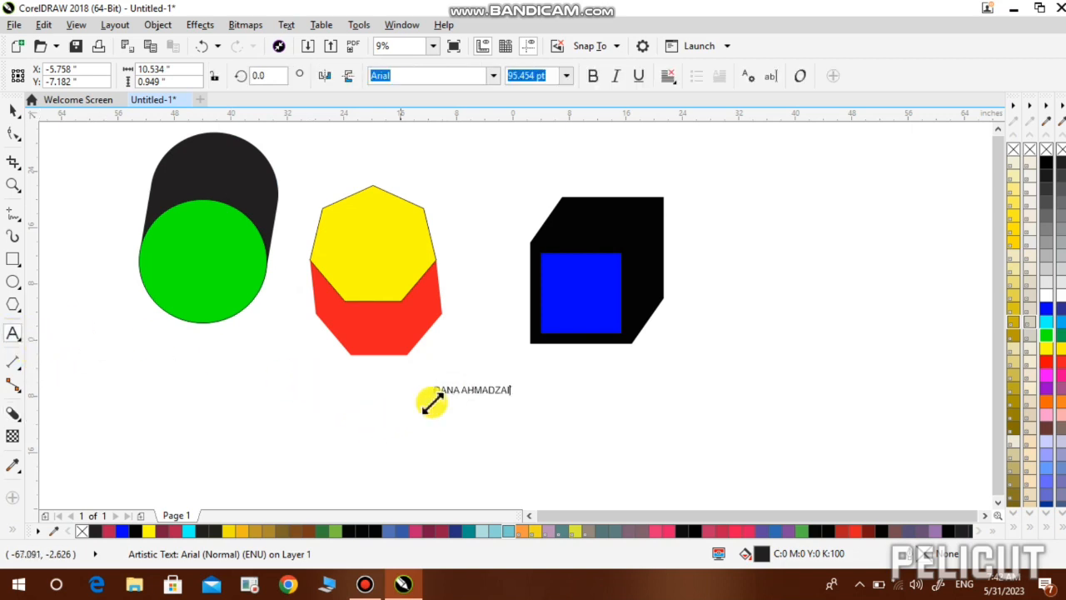
left_click_drag(429, 380, 113, 320)
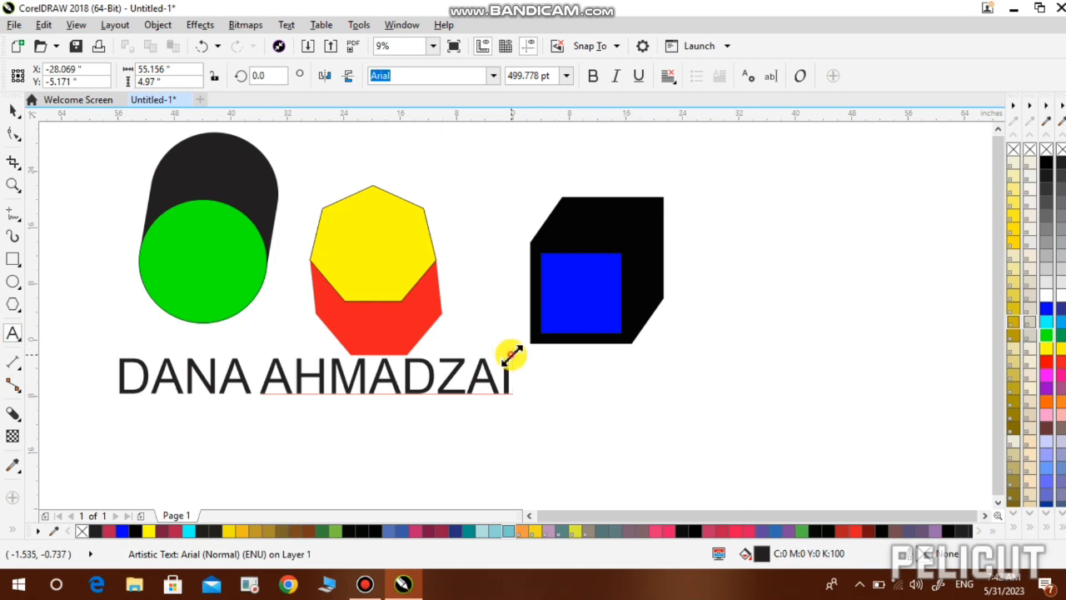
left_click_drag(511, 356, 830, 300)
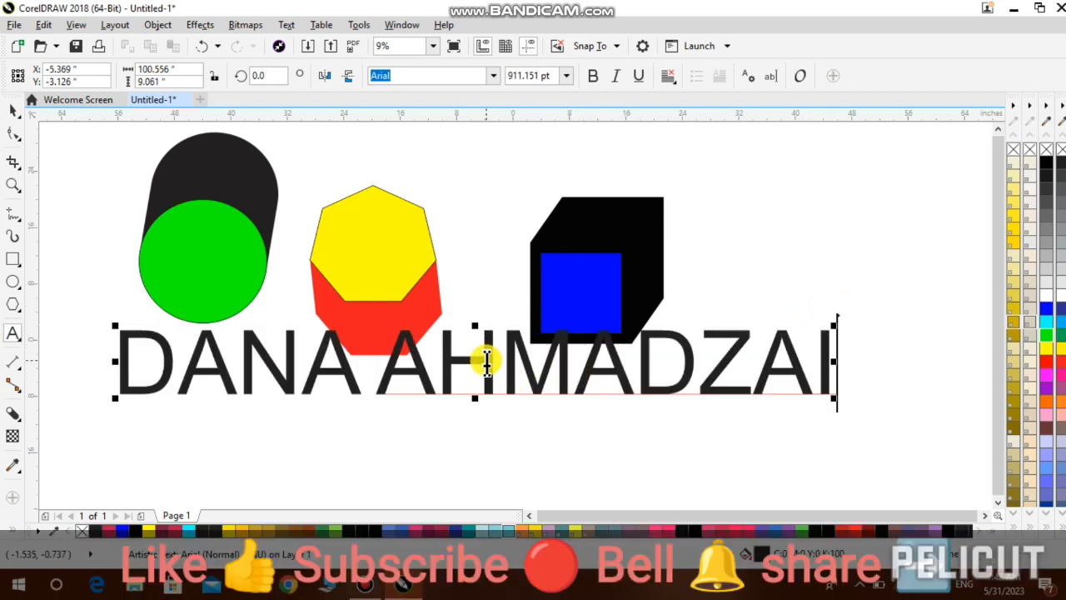
- Change the font of the whole name text to Arial Black
key("ctrl+a")
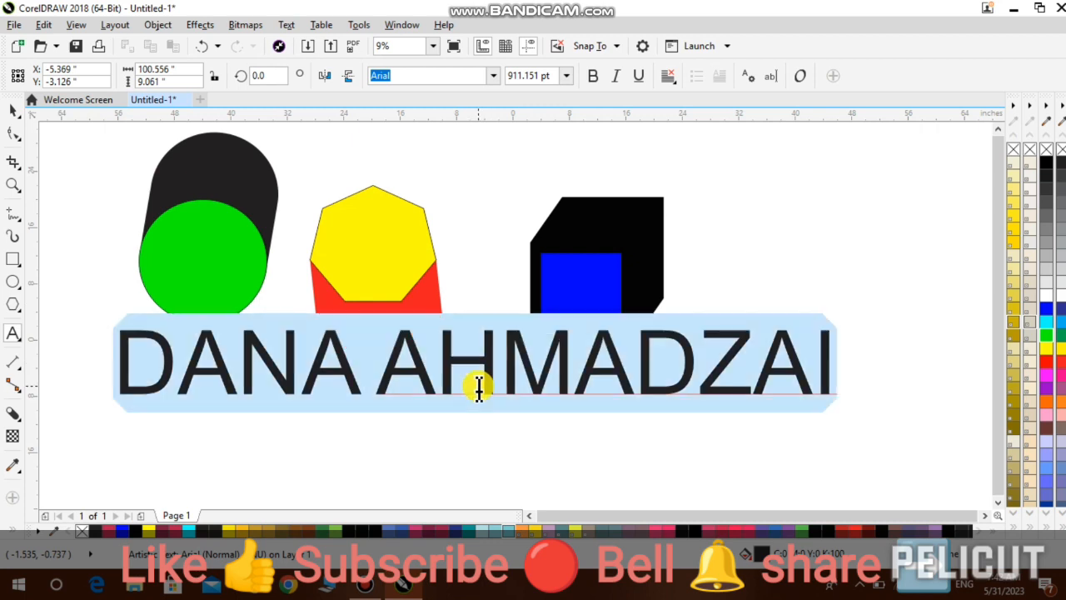
left_click(497, 76)
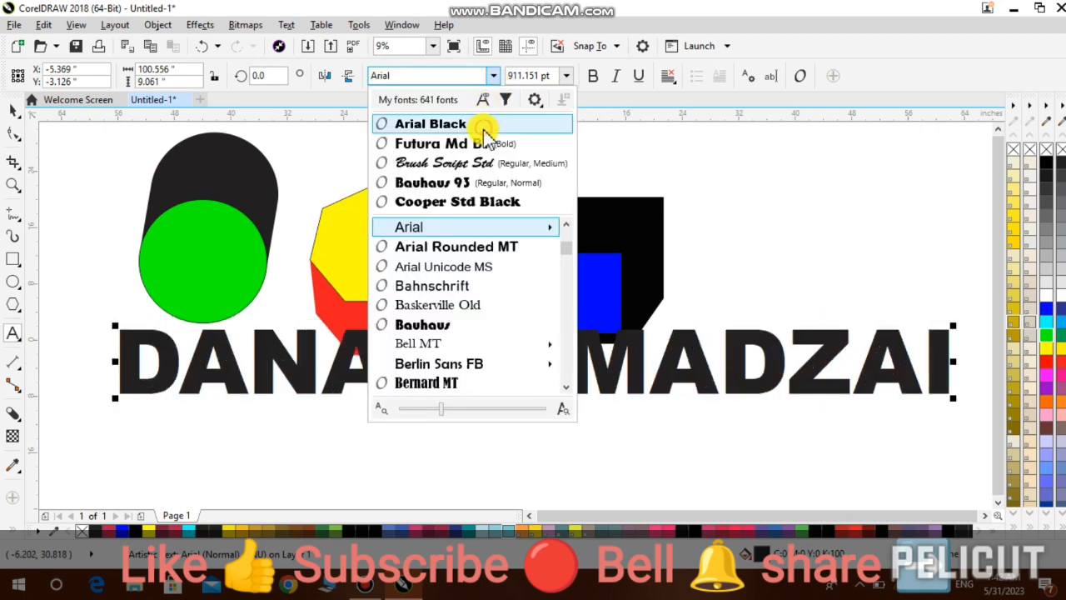
left_click(485, 130)
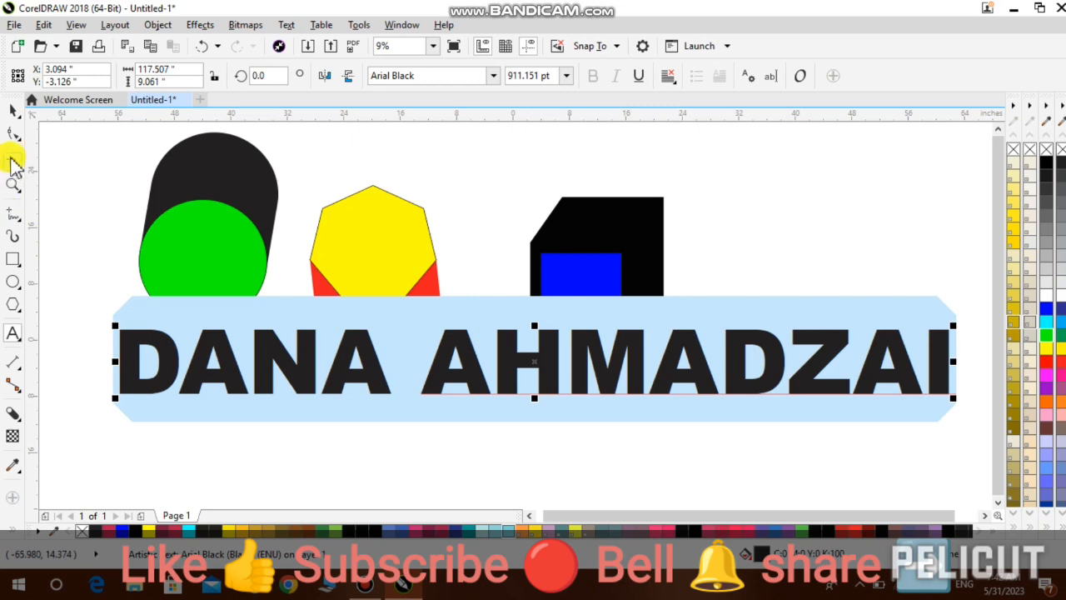
- Move the name text down clear of the shapes and fill it with blue, RGB 0, 0, 255
left_click(12, 111)
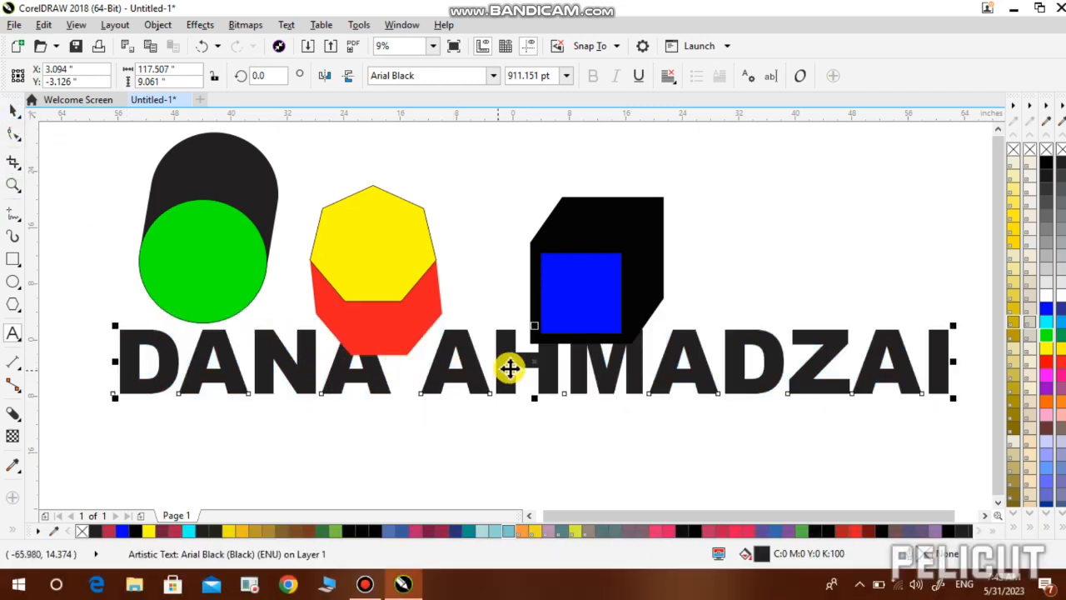
left_click_drag(536, 368, 528, 415)
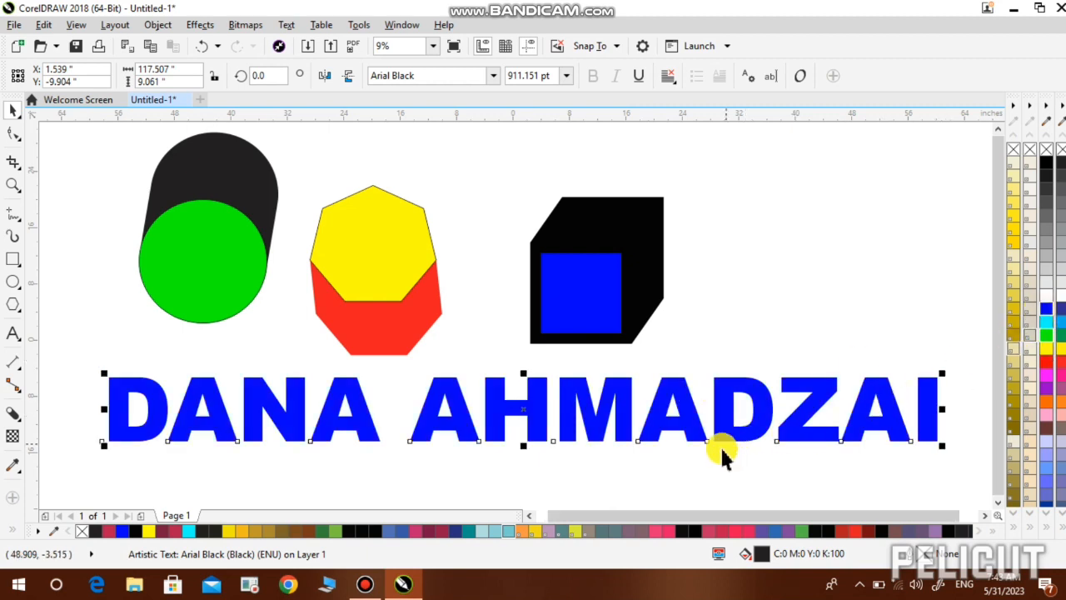
- Give the blue name text an upward block shadow about 4.2 inches deep at about 93 degrees
left_click(13, 414)
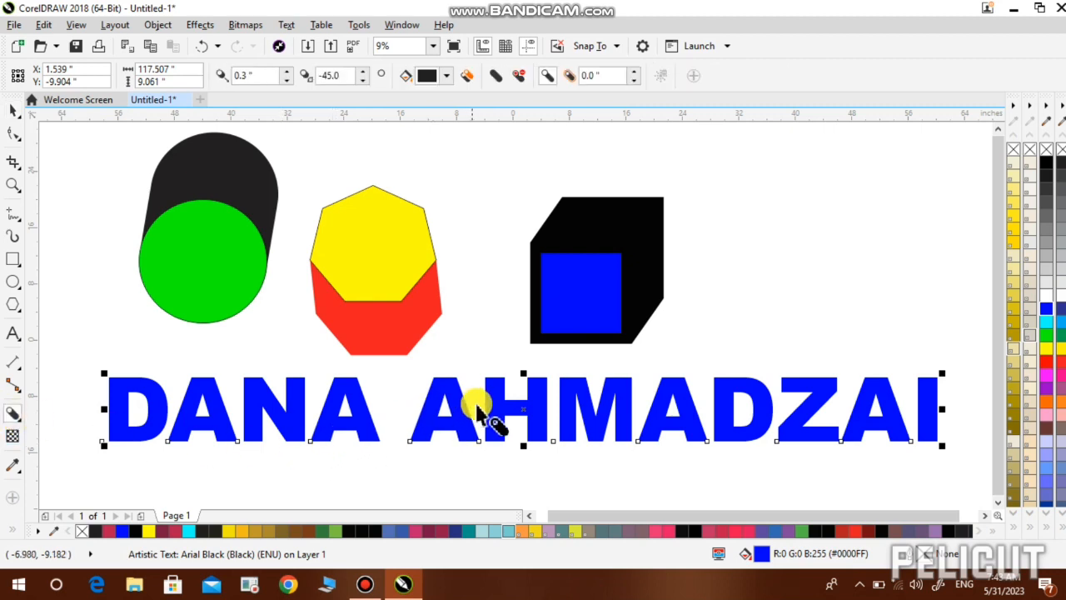
left_click_drag(523, 410, 739, 392)
left_click_drag(649, 516, 673, 517)
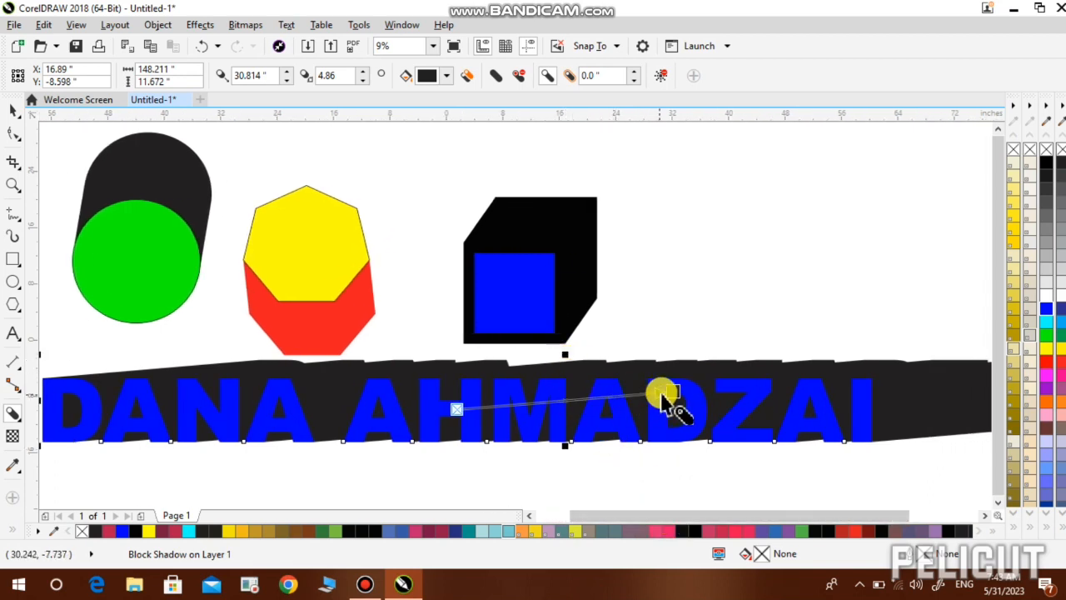
left_click_drag(666, 387, 461, 384)
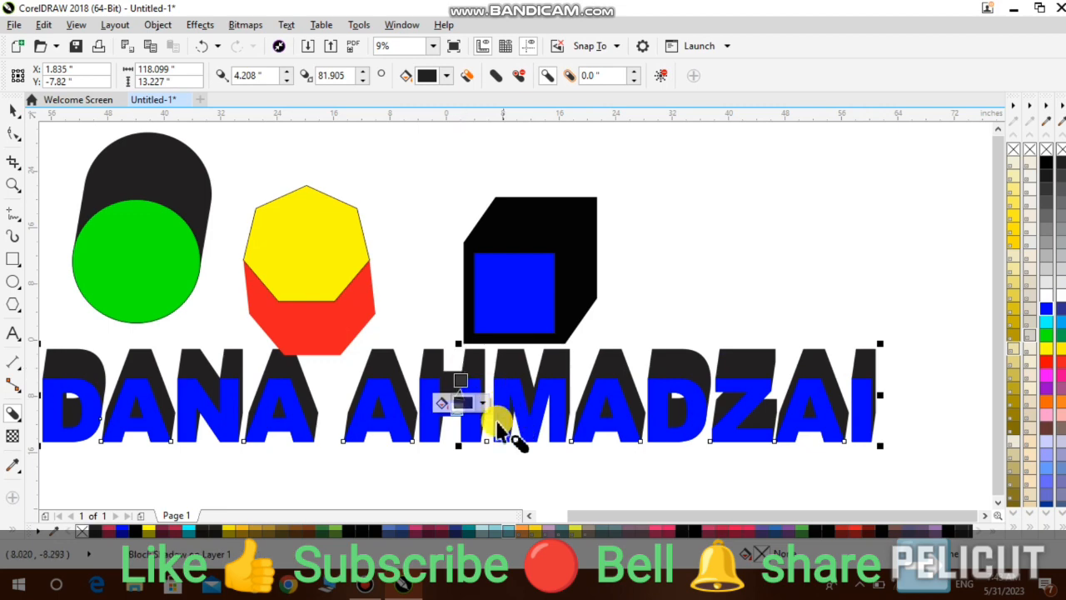
left_click_drag(618, 520, 591, 524)
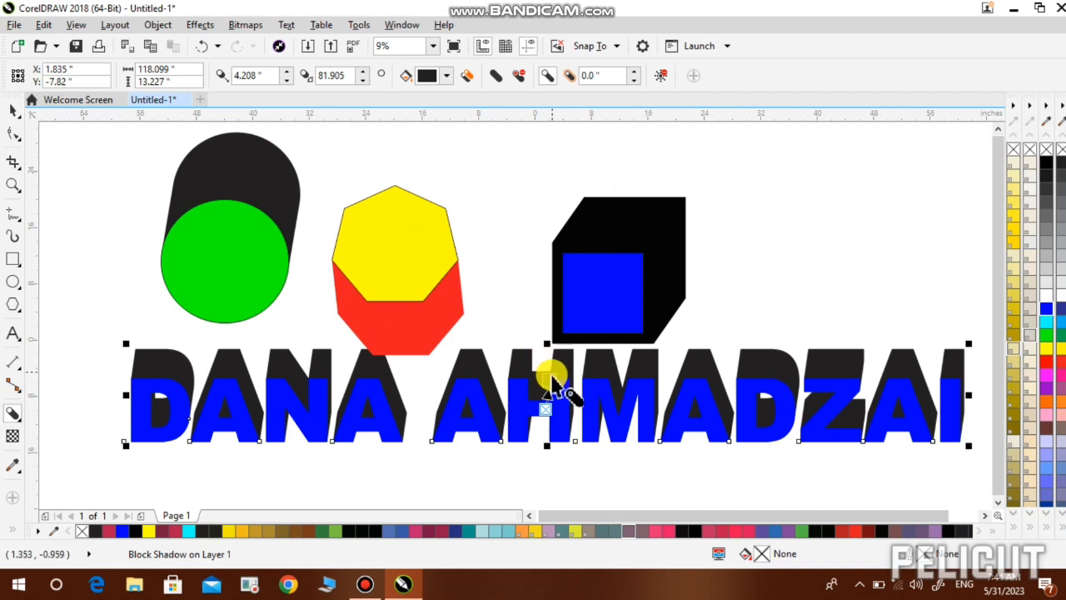
left_click_drag(551, 383, 544, 380)
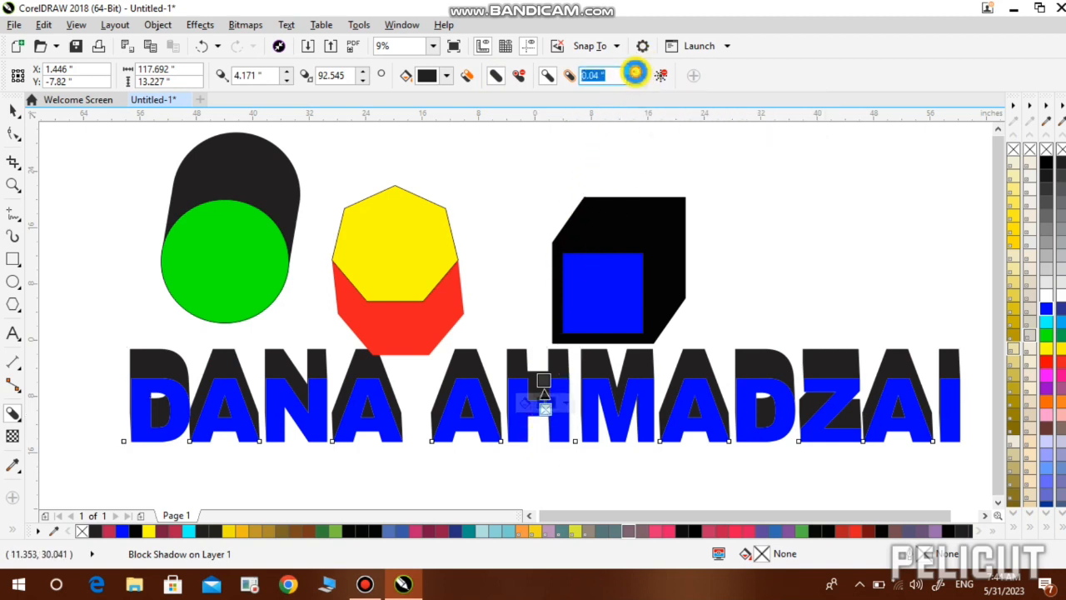
- Expand the name text's block shadow by 0.86 inches
left_click(635, 72)
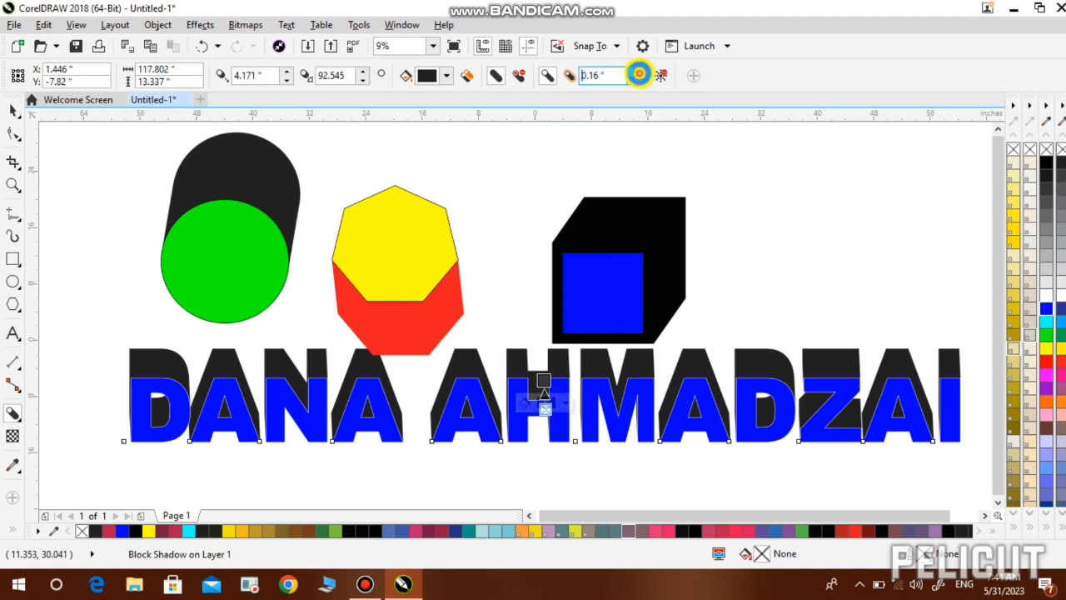
left_click(638, 73)
left_click(638, 73)
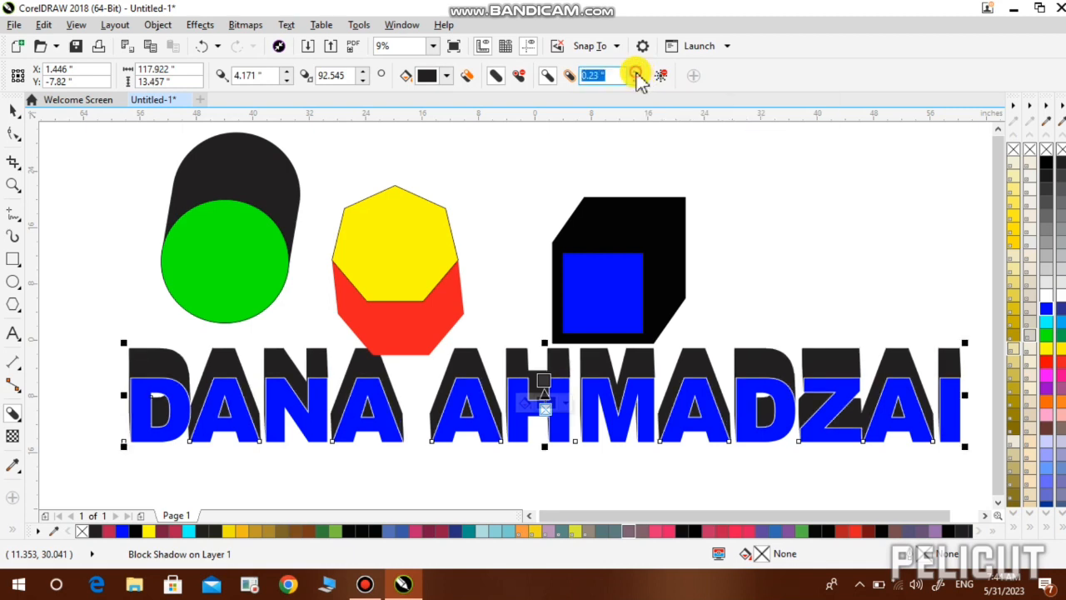
left_click(638, 76)
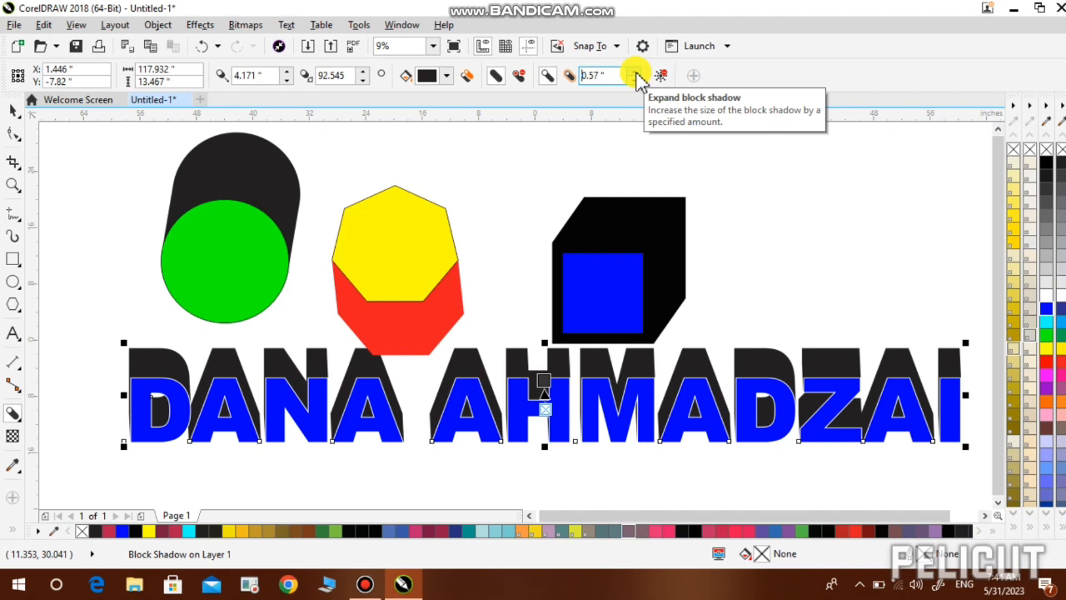
left_click(636, 73)
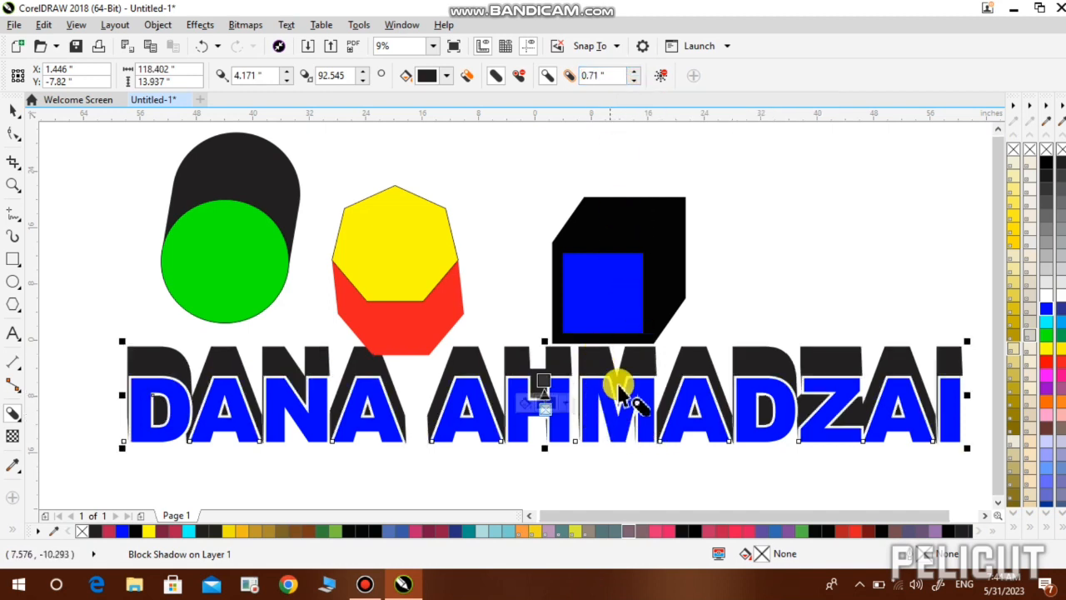
left_click(639, 77)
left_click(638, 77)
left_click(638, 76)
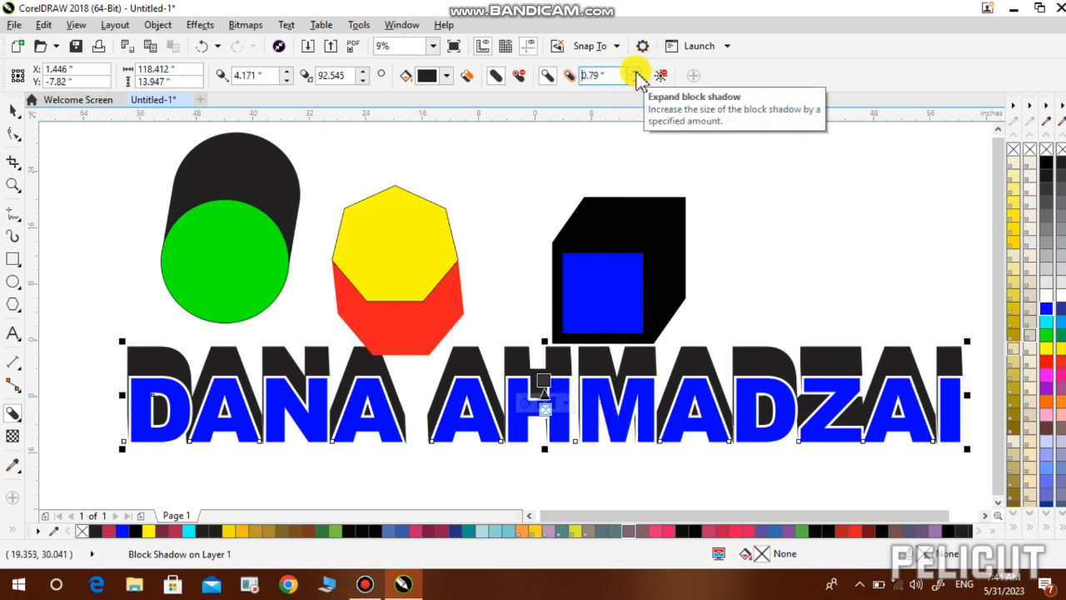
left_click(638, 76)
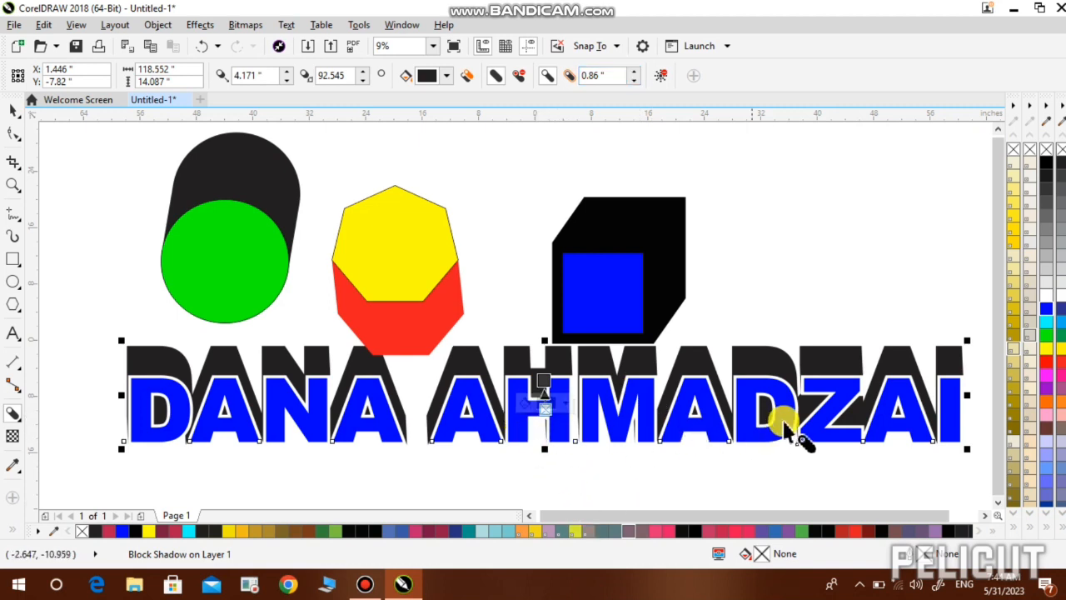
- Redirect the name text's block shadow up and to the left, about 5.4 inches deep at about 123 degrees
left_click_drag(726, 514, 742, 514)
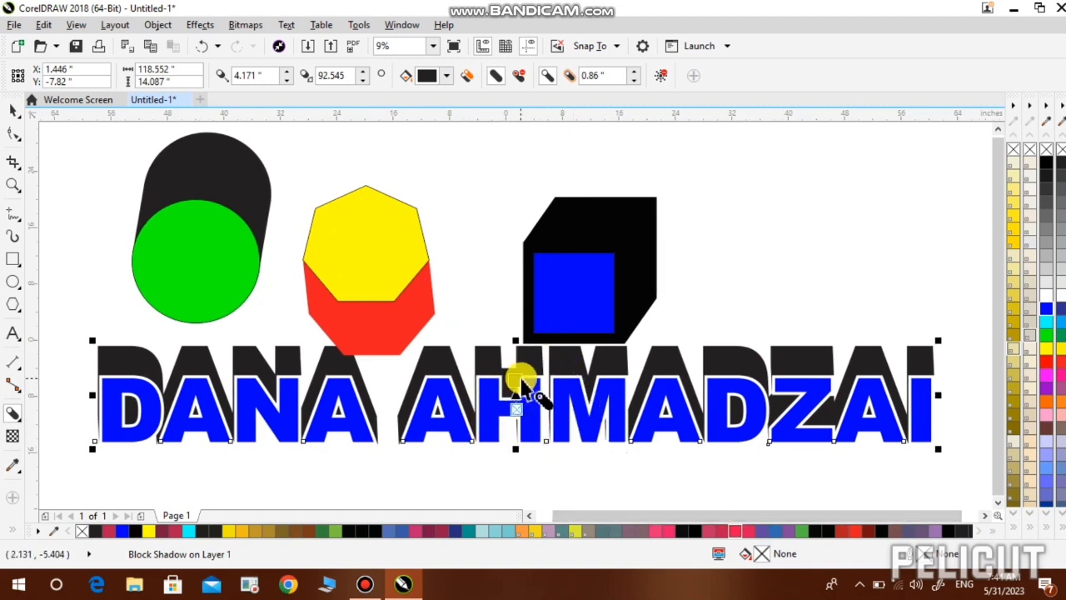
left_click_drag(517, 385, 496, 380)
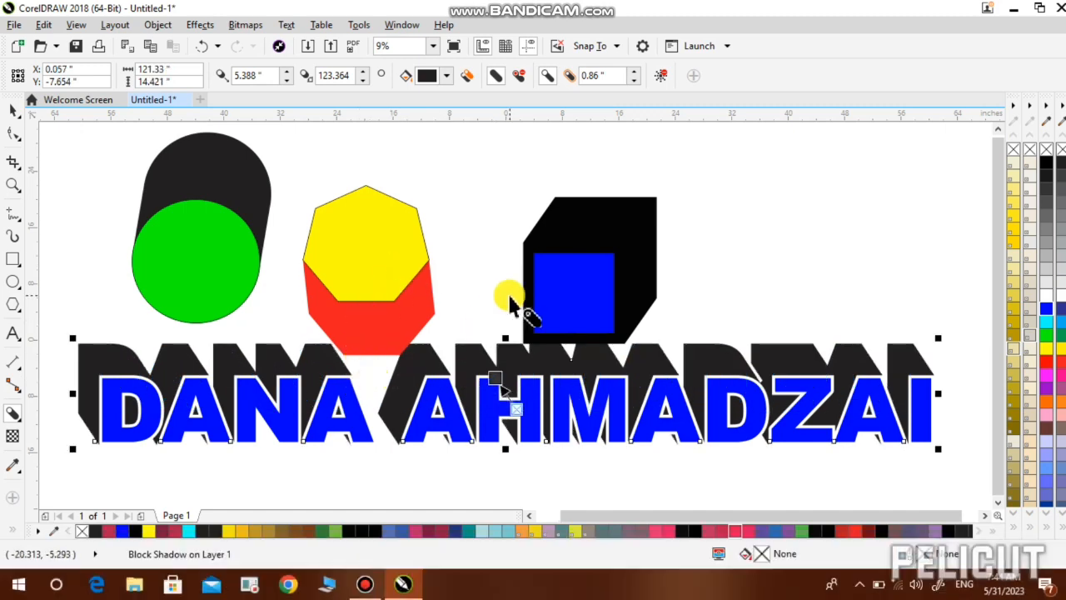
left_click(576, 302)
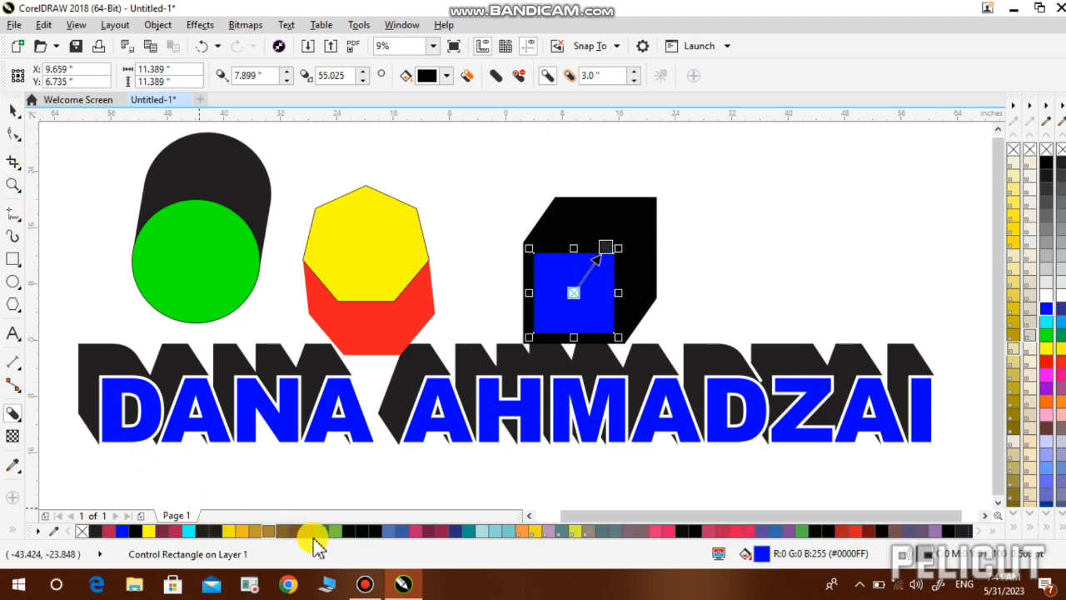
left_click(362, 582)
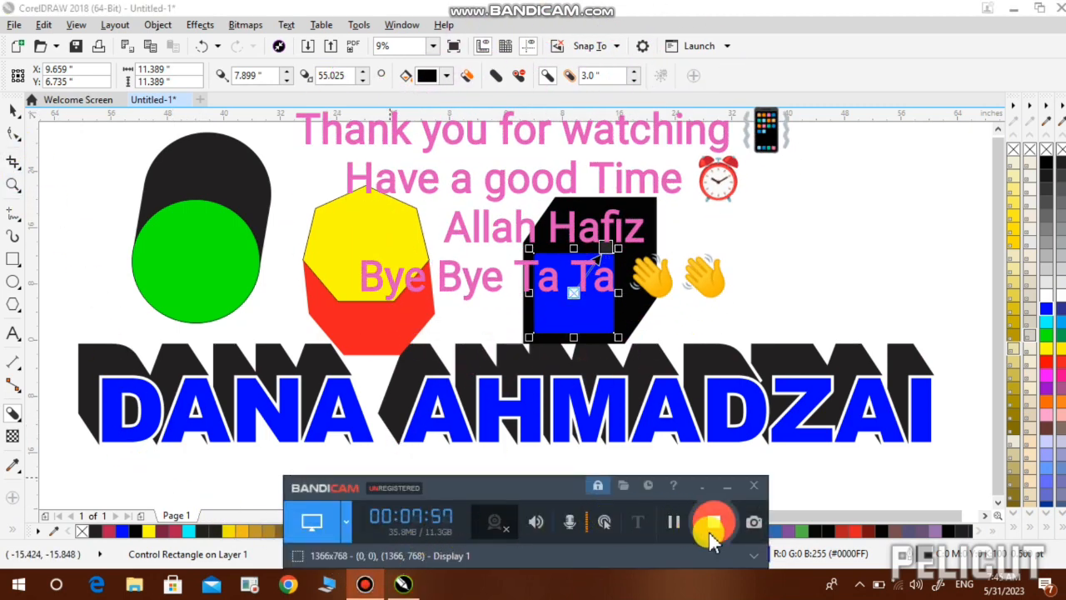